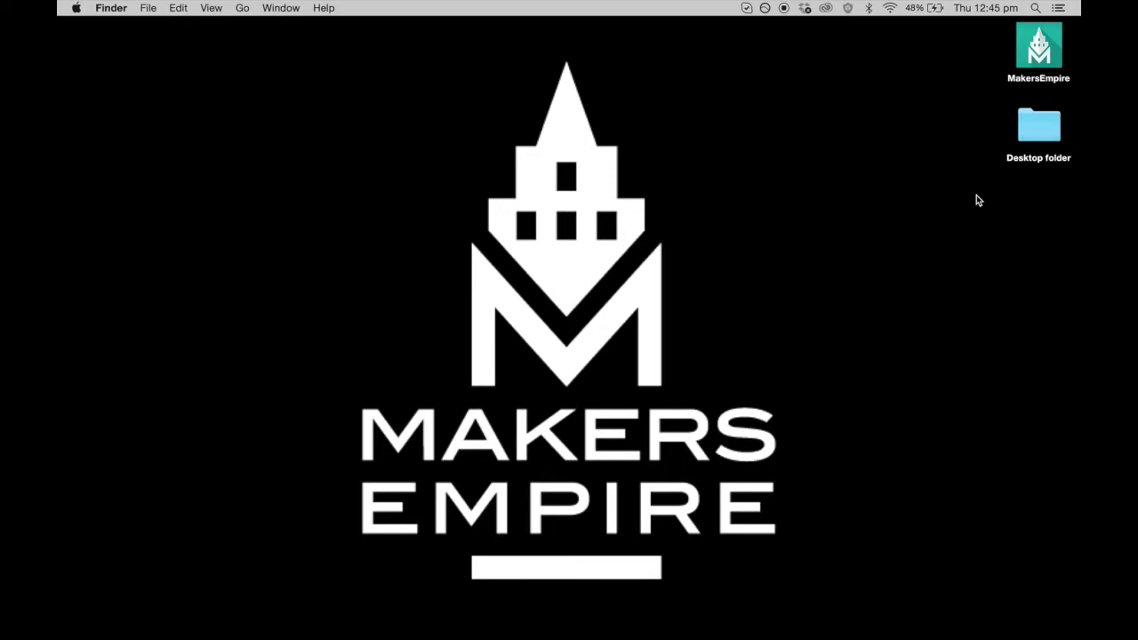
- Launch Makers Empire 3D from its desktop icon
{"action": "double_click", "coordinate": [1038, 51]}
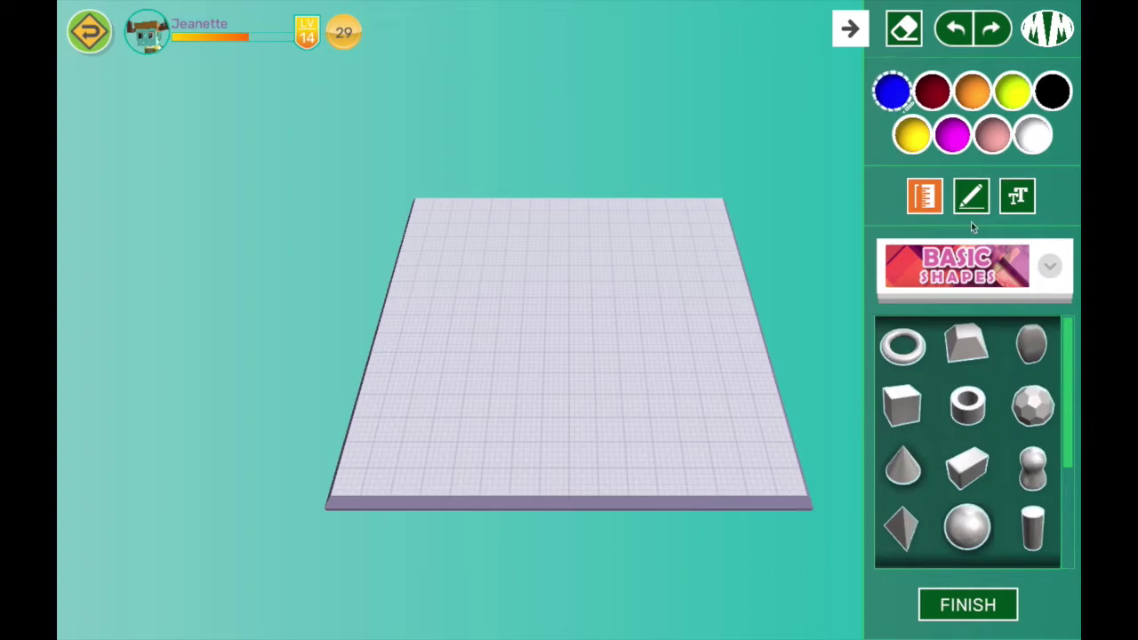
- Sketch a five-petal flower outline on the plate with the freehand drawing tool
{"action": "left_click", "coordinate": [969, 198]}
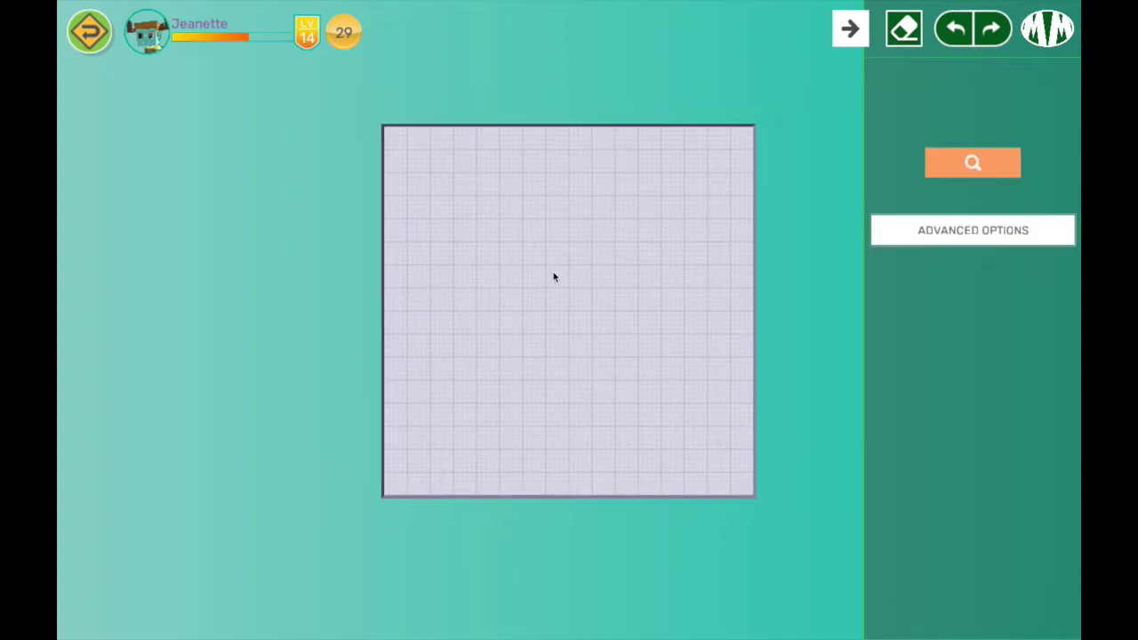
{"action": "mouse_move", "coordinate": [570, 272]}
{"action": "left_mouse_down"}
{"action": "mouse_move", "coordinate": [630, 258]}
{"action": "mouse_move", "coordinate": [640, 281]}
{"action": "mouse_move", "coordinate": [593, 310]}
{"action": "mouse_move", "coordinate": [622, 342]}
{"action": "mouse_move", "coordinate": [614, 367]}
{"action": "mouse_move", "coordinate": [572, 364]}
{"action": "mouse_move", "coordinate": [563, 344]}
{"action": "mouse_move", "coordinate": [538, 374]}
{"action": "mouse_move", "coordinate": [506, 367]}
{"action": "mouse_move", "coordinate": [513, 320]}
{"action": "mouse_move", "coordinate": [477, 304]}
{"action": "mouse_move", "coordinate": [476, 239]}
{"action": "mouse_move", "coordinate": [514, 257]}
{"action": "mouse_move", "coordinate": [524, 212]}
{"action": "mouse_move", "coordinate": [555, 206]}
{"action": "mouse_move", "coordinate": [570, 241]}
{"action": "left_mouse_up"}
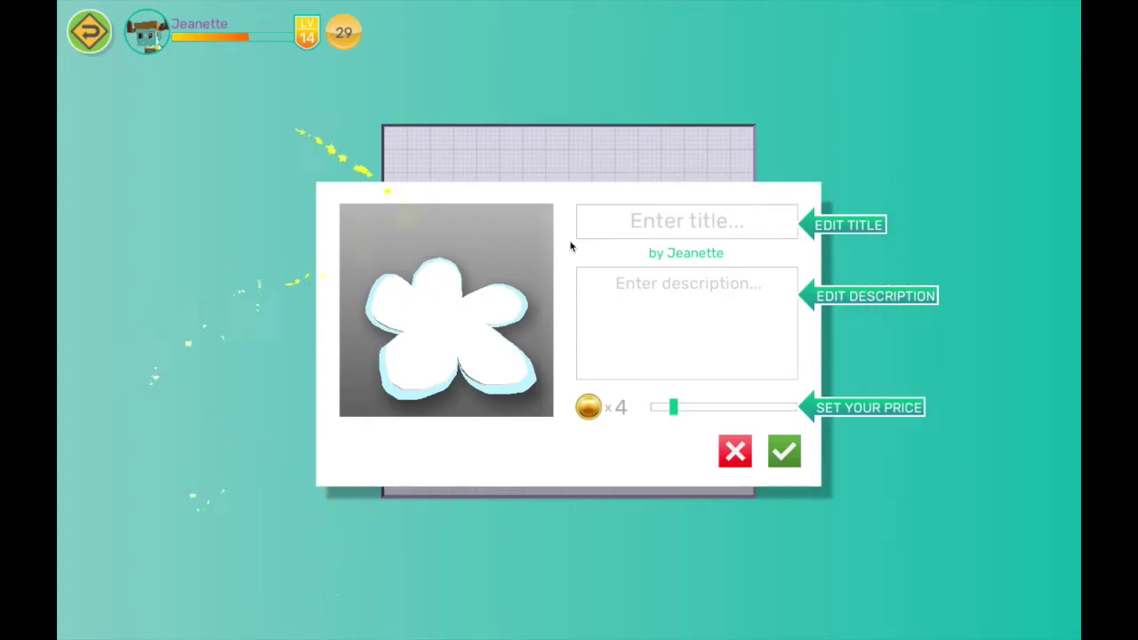
- Enter 'Flower Shape' as both the shape's title and its description
{"action": "left_click", "coordinate": [687, 228]}
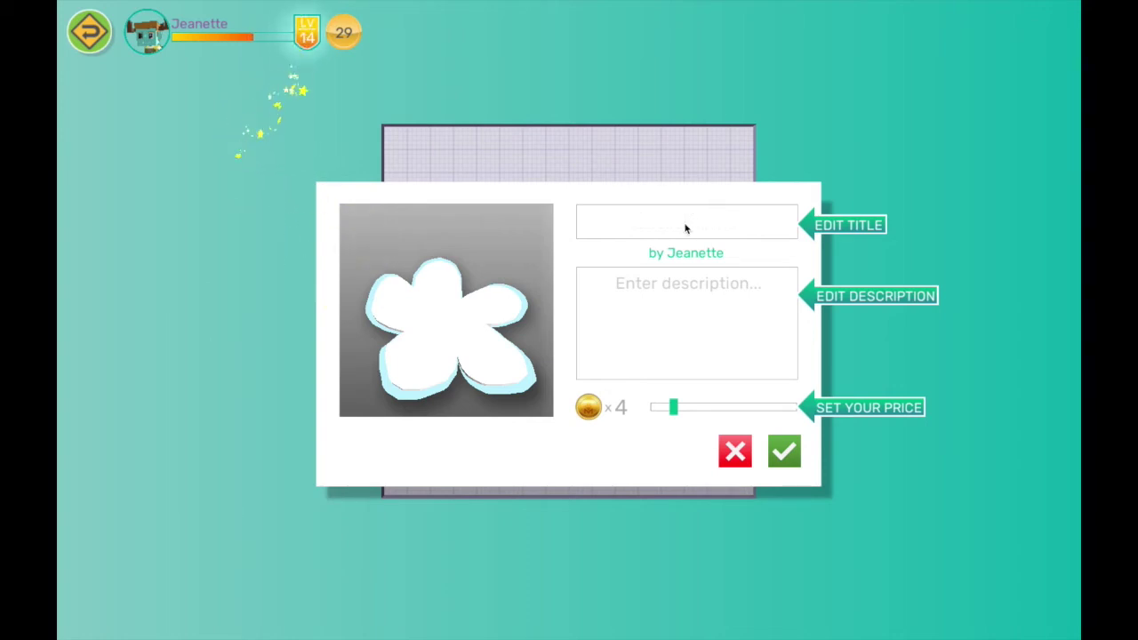
{"action": "type", "text": "Flower Shape"}
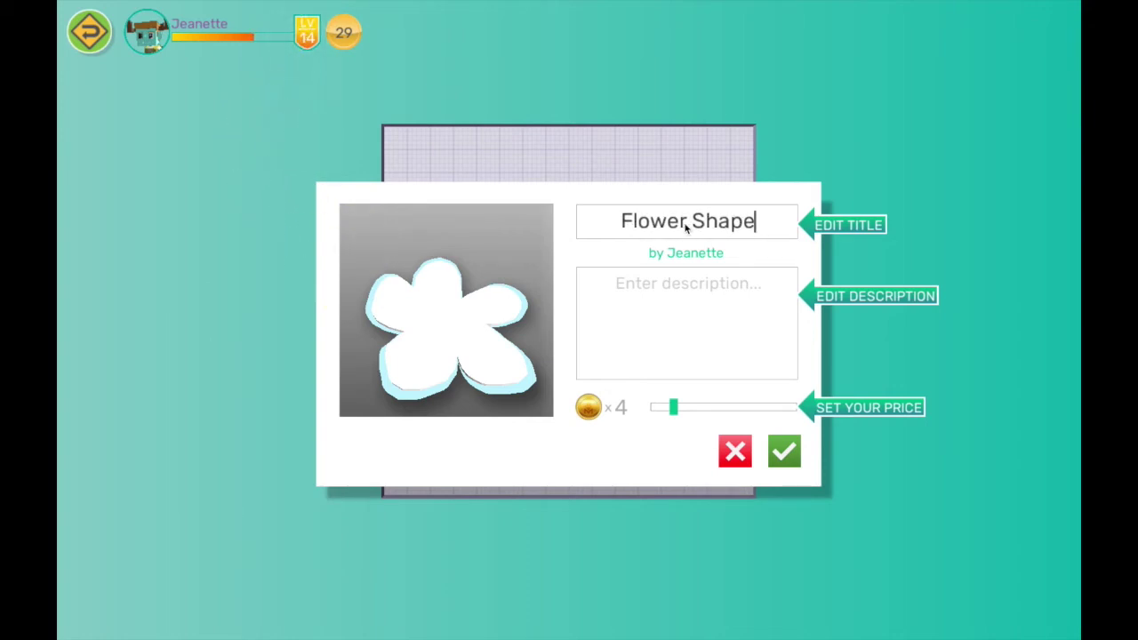
{"action": "key", "text": "Tab"}
{"action": "type", "text": "Flower Shape"}
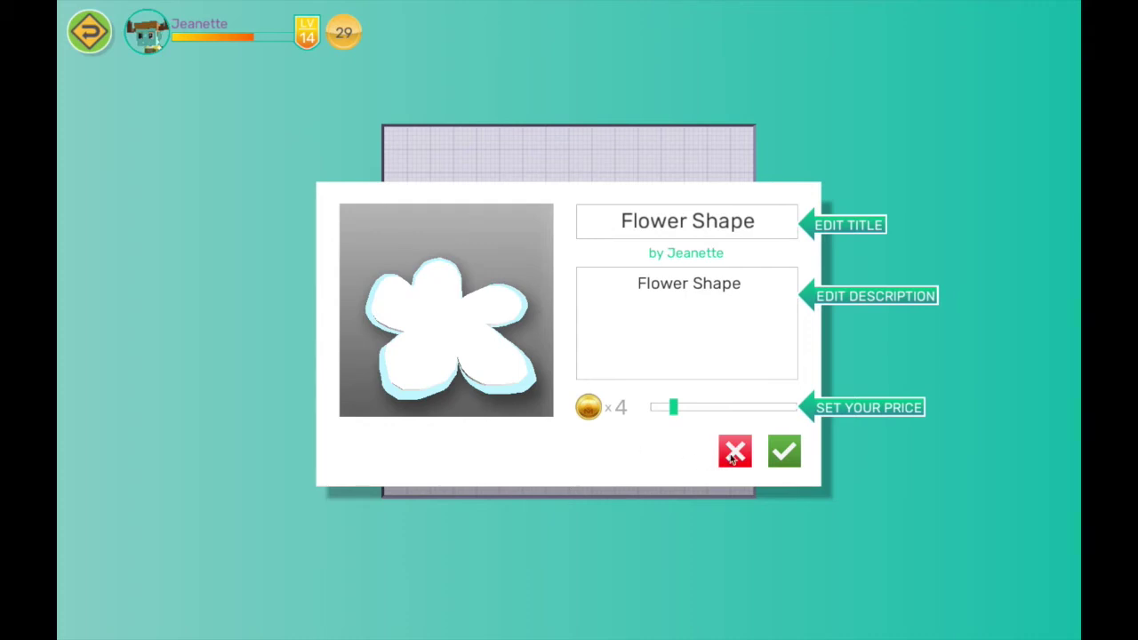
- Confirm the shape's details and enlarge the blue flower slightly
{"action": "left_click", "coordinate": [784, 452]}
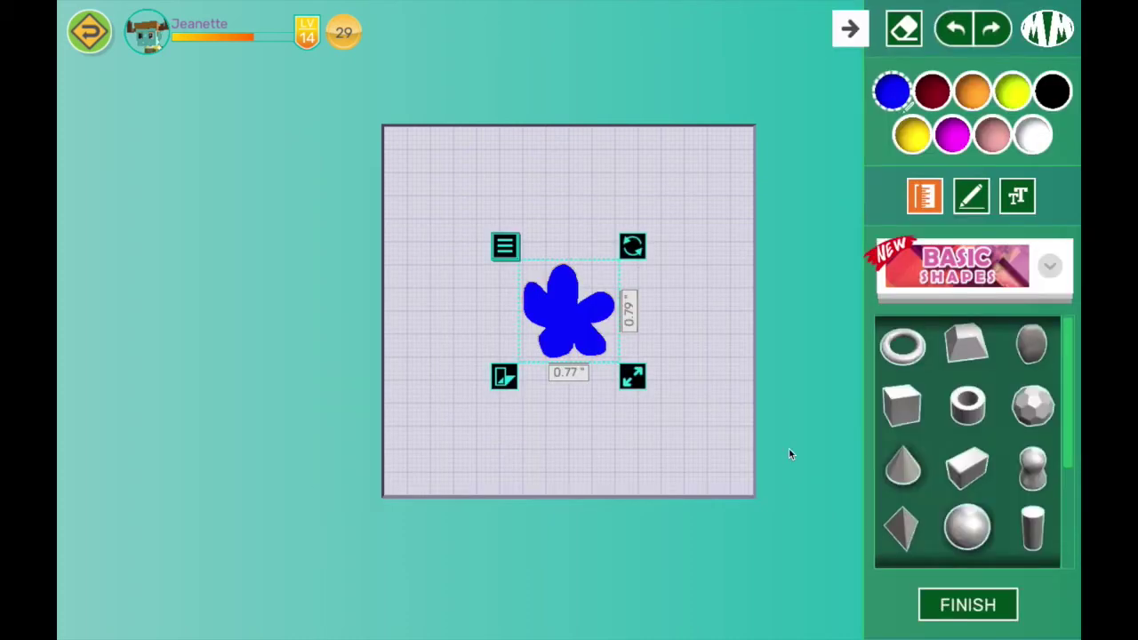
{"action": "mouse_move", "coordinate": [632, 377]}
{"action": "left_mouse_down"}
{"action": "mouse_move", "coordinate": [665, 406]}
{"action": "mouse_move", "coordinate": [633, 379]}
{"action": "left_mouse_up"}
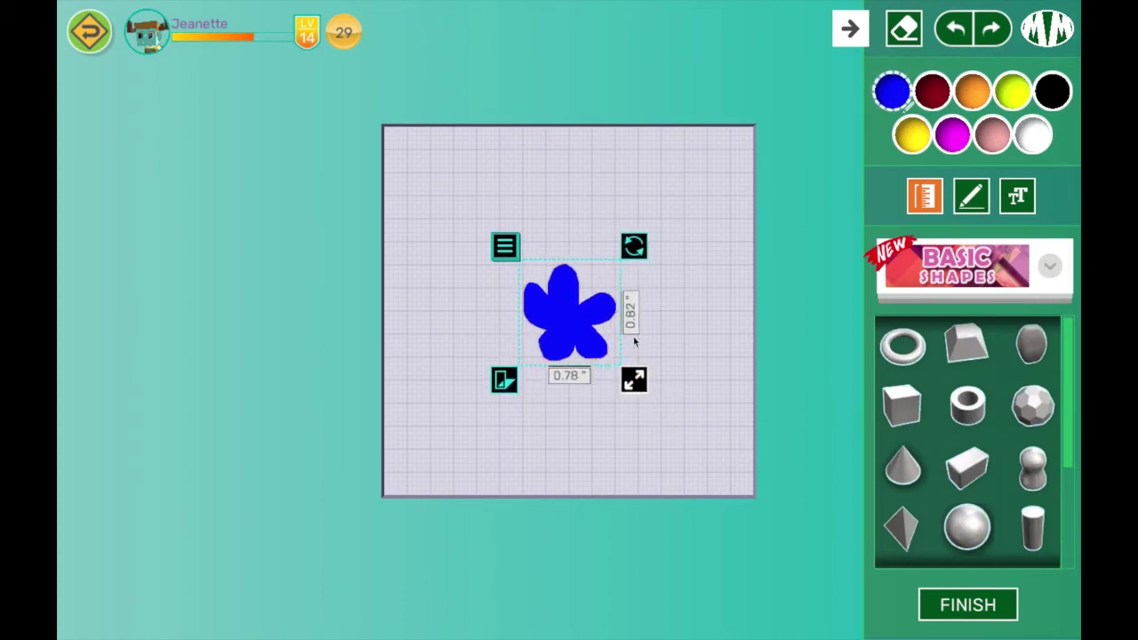
{"action": "mouse_move", "coordinate": [632, 246]}
{"action": "left_mouse_down"}
{"action": "mouse_move", "coordinate": [655, 275]}
{"action": "mouse_move", "coordinate": [633, 241]}
{"action": "left_mouse_up"}
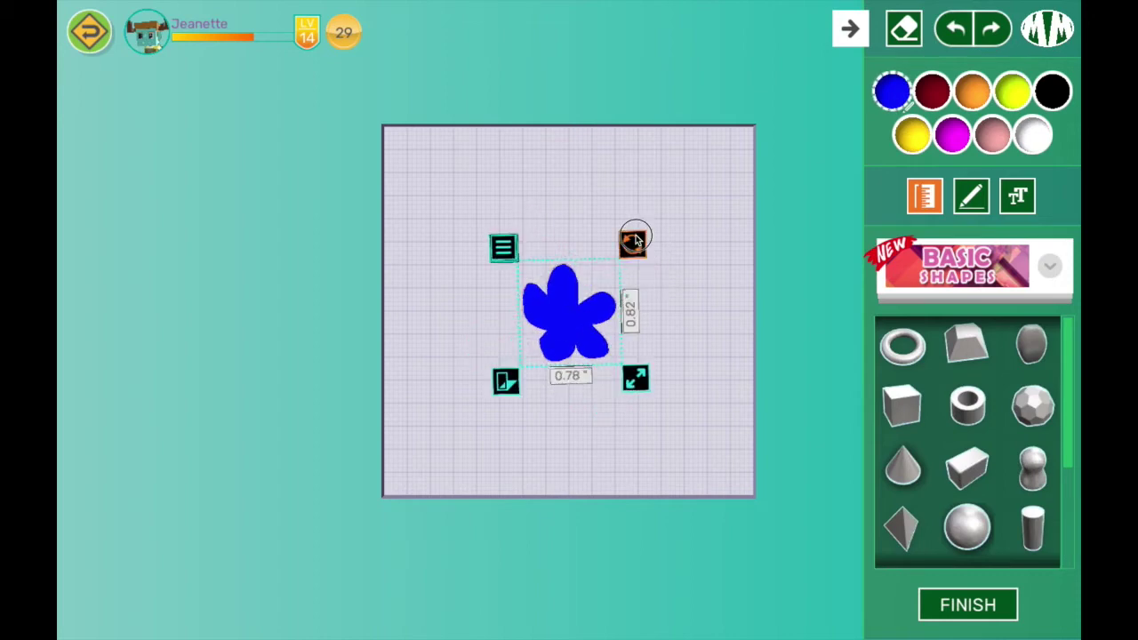
{"action": "left_click", "coordinate": [507, 380]}
{"action": "mouse_move", "coordinate": [507, 381]}
{"action": "left_mouse_down"}
{"action": "mouse_move", "coordinate": [469, 377]}
{"action": "mouse_move", "coordinate": [502, 381]}
{"action": "left_mouse_up"}
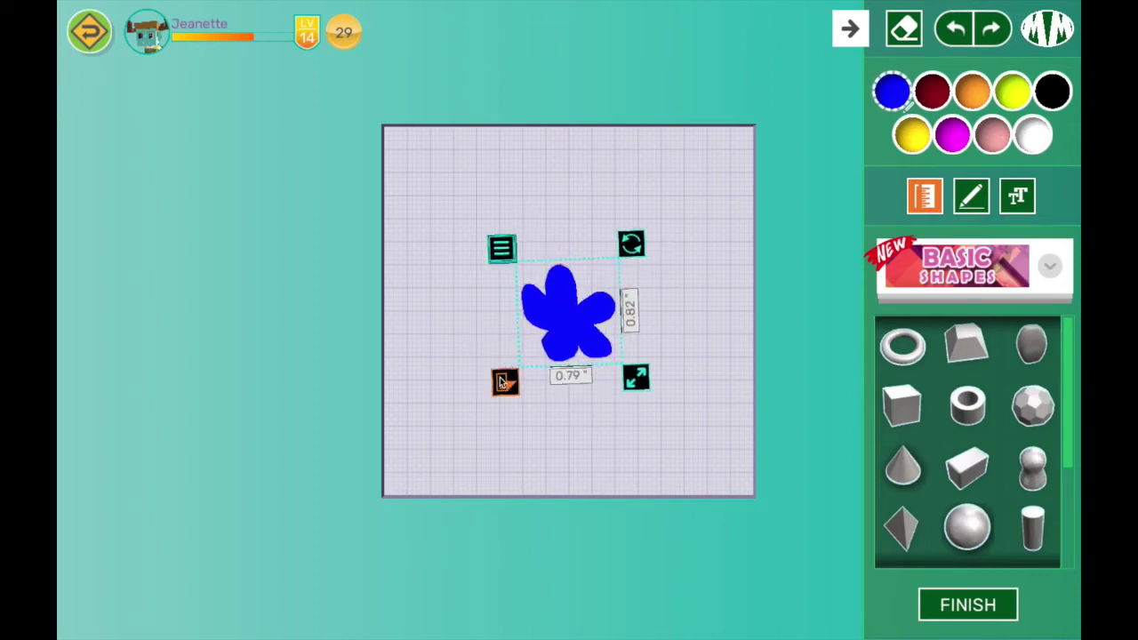
- Thicken the flower to about 0.15" and turn it slightly about its vertical axis
{"action": "left_click_drag", "start_coordinate": [620, 442], "coordinate": [632, 254]}
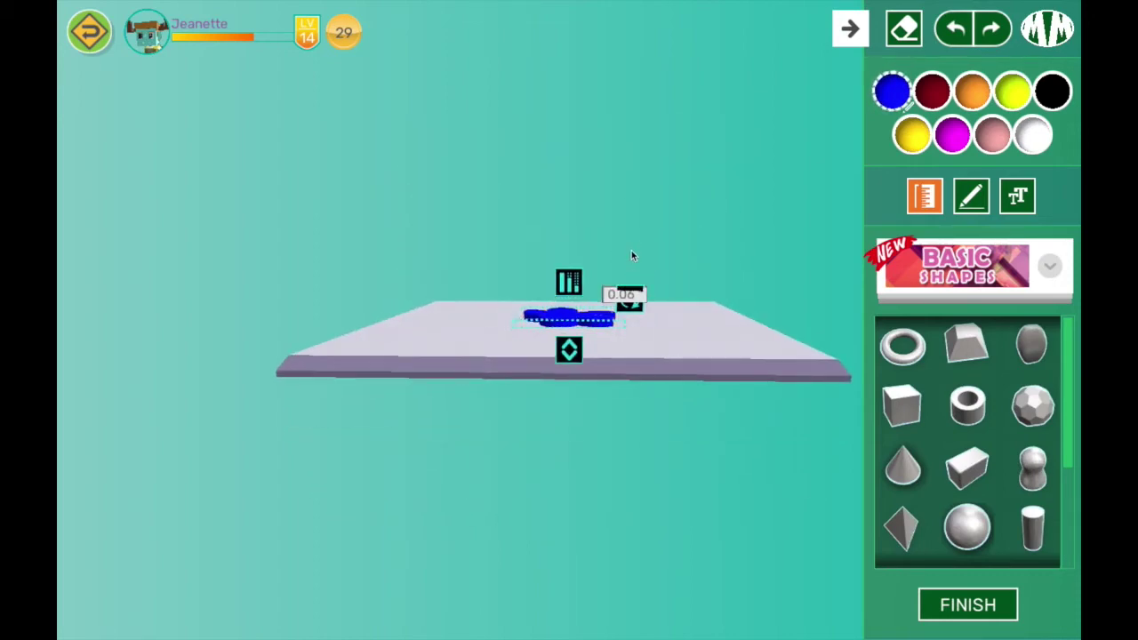
{"action": "mouse_move", "coordinate": [571, 284]}
{"action": "left_mouse_down"}
{"action": "mouse_move", "coordinate": [572, 252]}
{"action": "mouse_move", "coordinate": [571, 271]}
{"action": "left_mouse_up"}
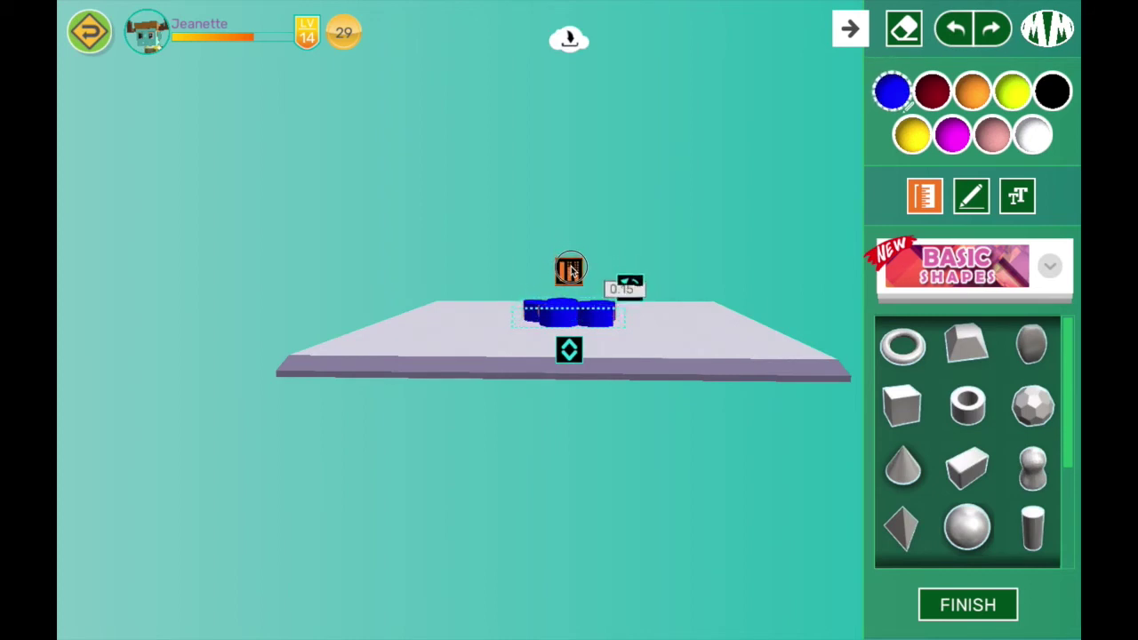
{"action": "left_click", "coordinate": [630, 286]}
{"action": "mouse_move", "coordinate": [575, 341]}
{"action": "left_mouse_down"}
{"action": "mouse_move", "coordinate": [574, 316]}
{"action": "mouse_move", "coordinate": [573, 336]}
{"action": "left_mouse_up"}
- Add a narrow cylinder about 0.15" across and colour it magenta
{"action": "left_click", "coordinate": [691, 346]}
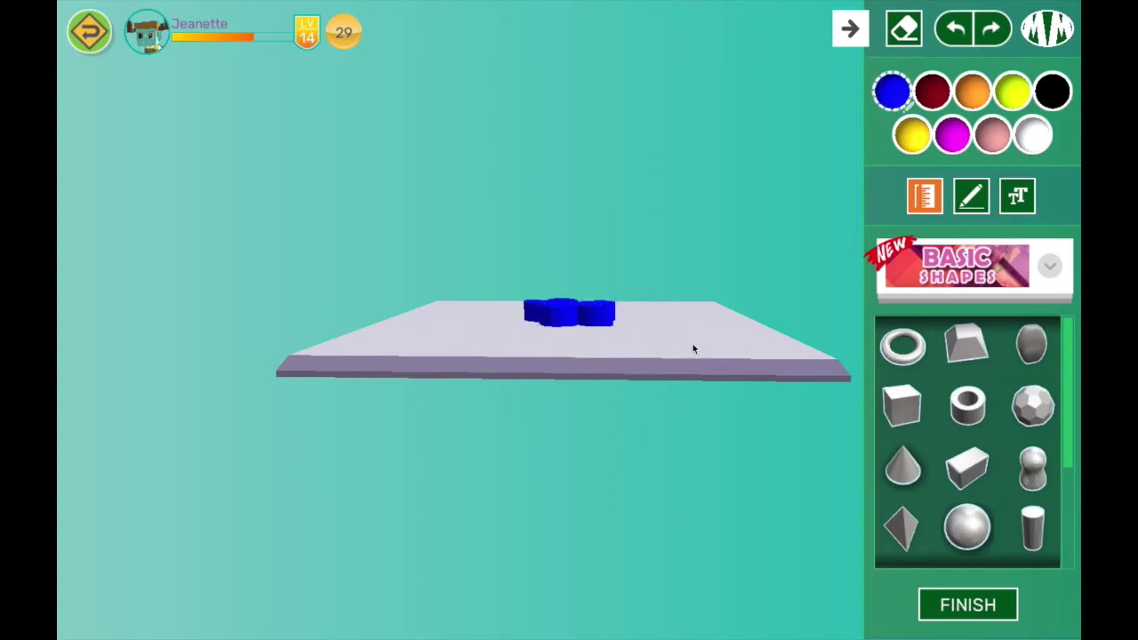
{"action": "left_click_drag", "start_coordinate": [686, 348], "coordinate": [691, 490]}
{"action": "left_click_drag", "start_coordinate": [684, 345], "coordinate": [648, 374]}
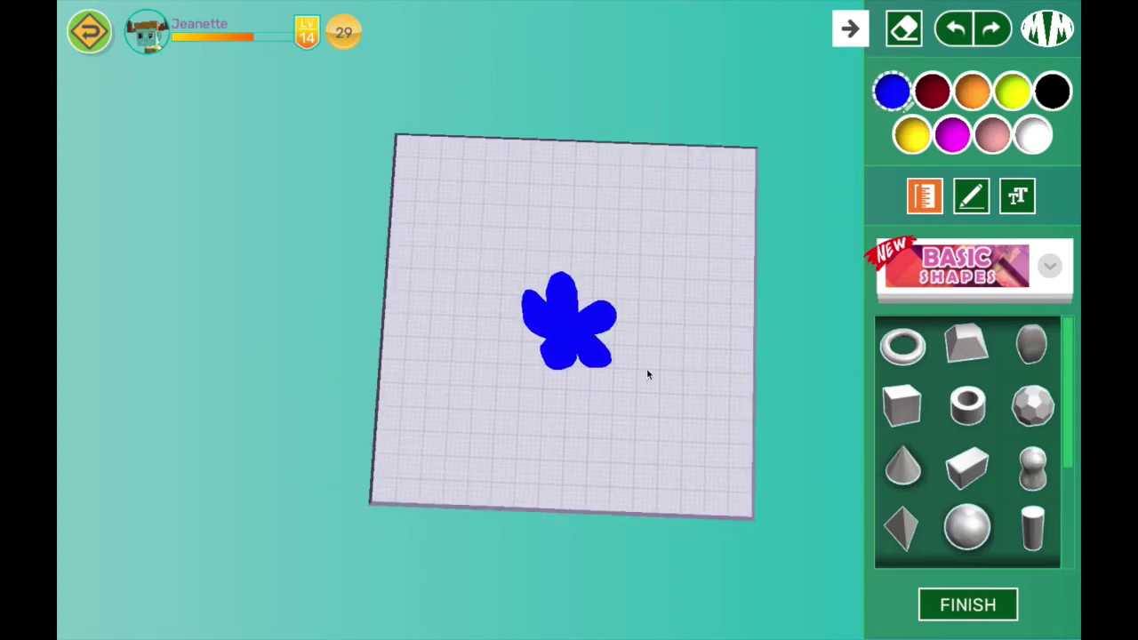
{"action": "left_click", "coordinate": [577, 355]}
{"action": "left_click", "coordinate": [576, 356]}
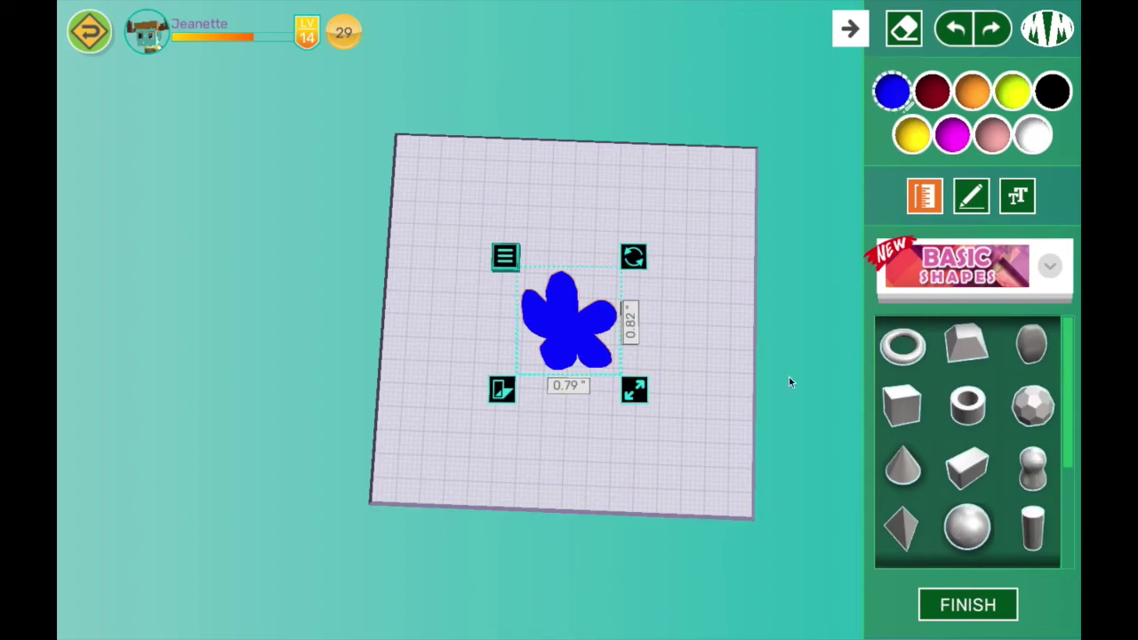
{"action": "left_click", "coordinate": [569, 317]}
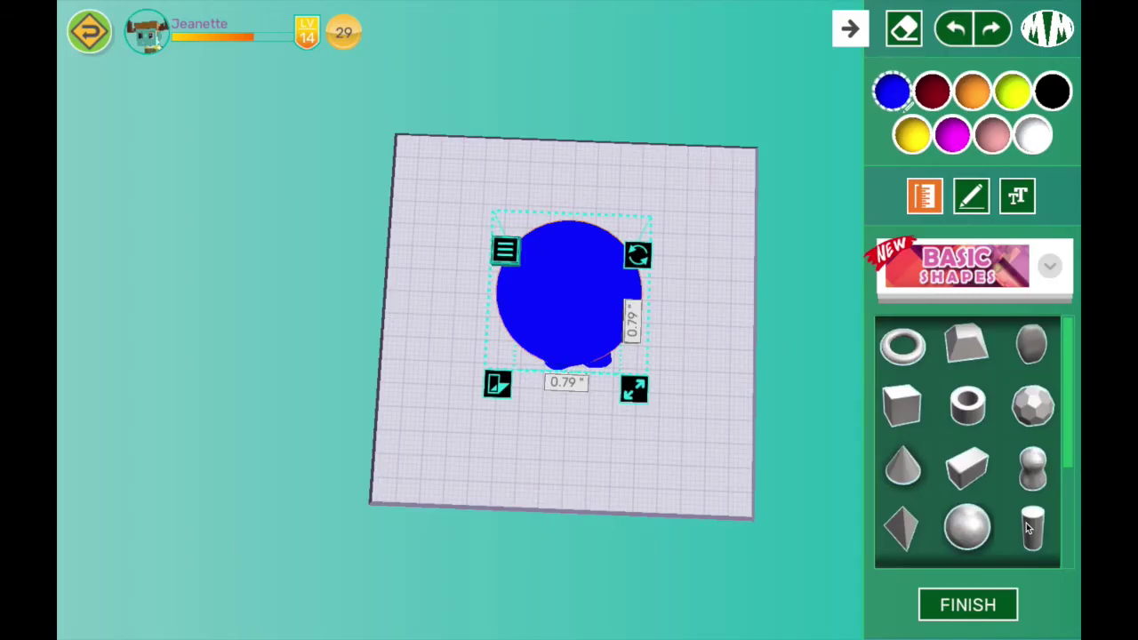
{"action": "left_click_drag", "start_coordinate": [689, 460], "coordinate": [584, 298]}
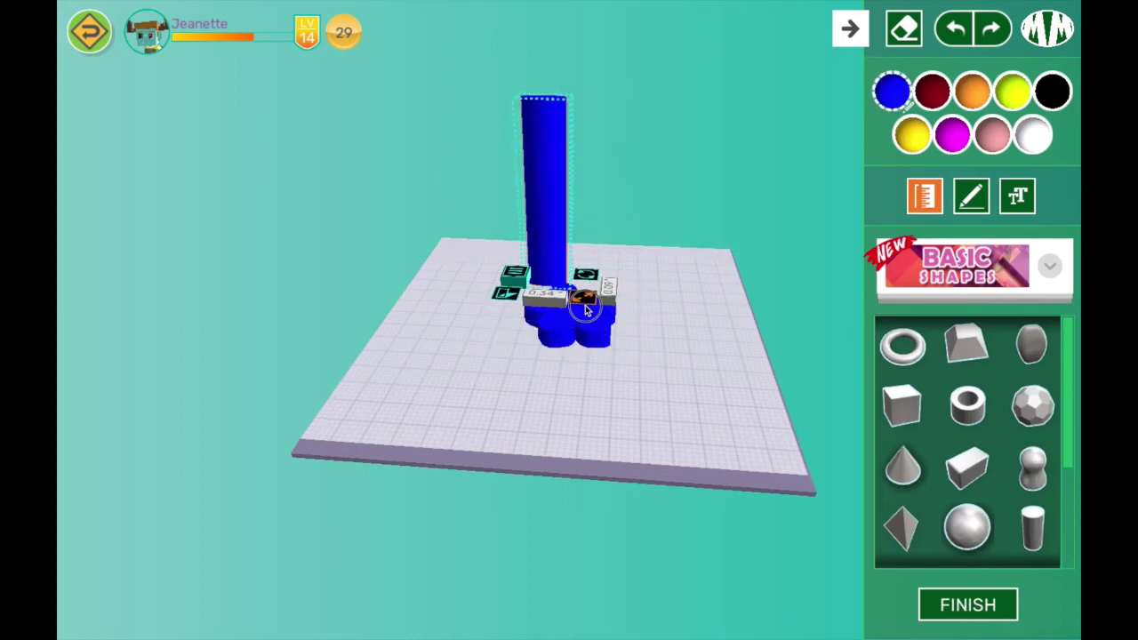
{"action": "left_click", "coordinate": [951, 136]}
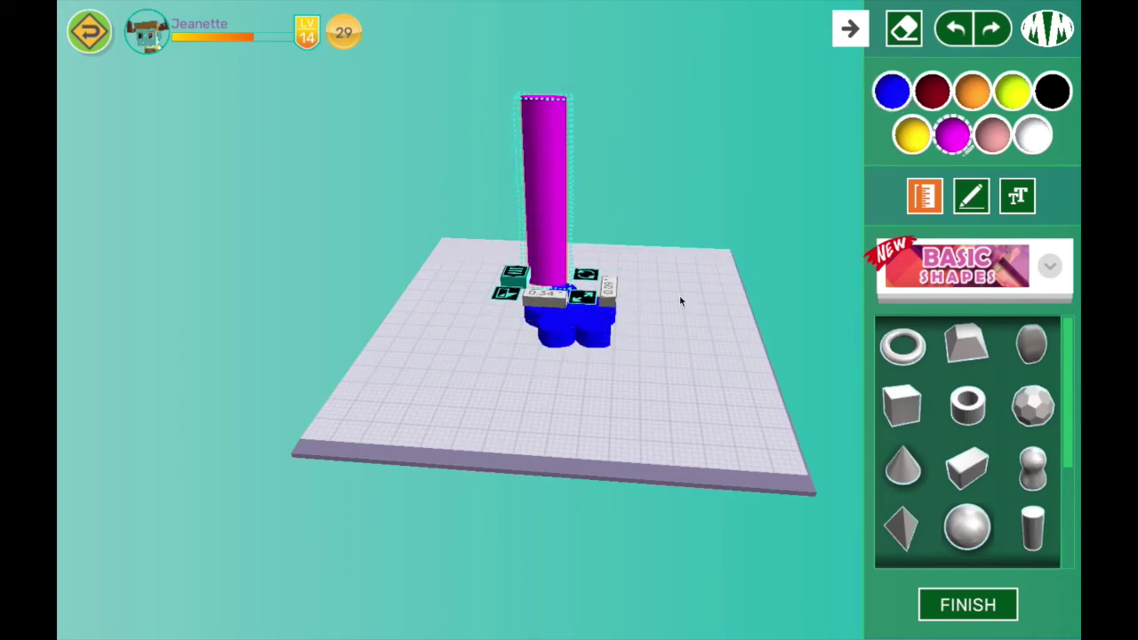
- Centre the magenta cylinder in the flower and sink it upright through it
{"action": "left_click_drag", "start_coordinate": [680, 300], "coordinate": [706, 445]}
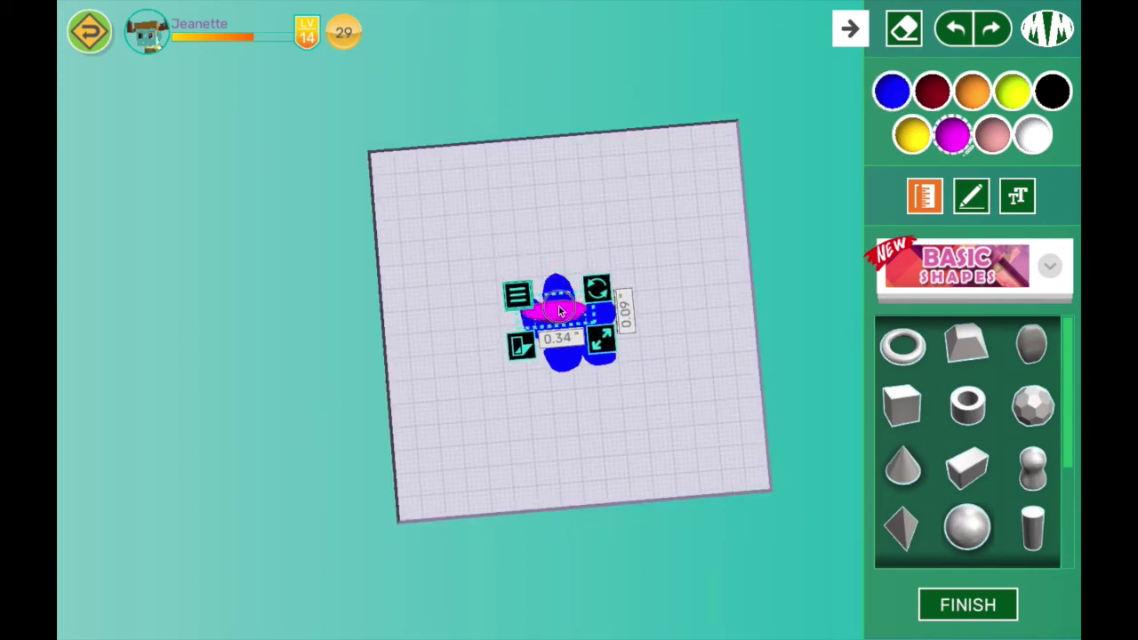
{"action": "left_click_drag", "start_coordinate": [560, 311], "coordinate": [587, 352]}
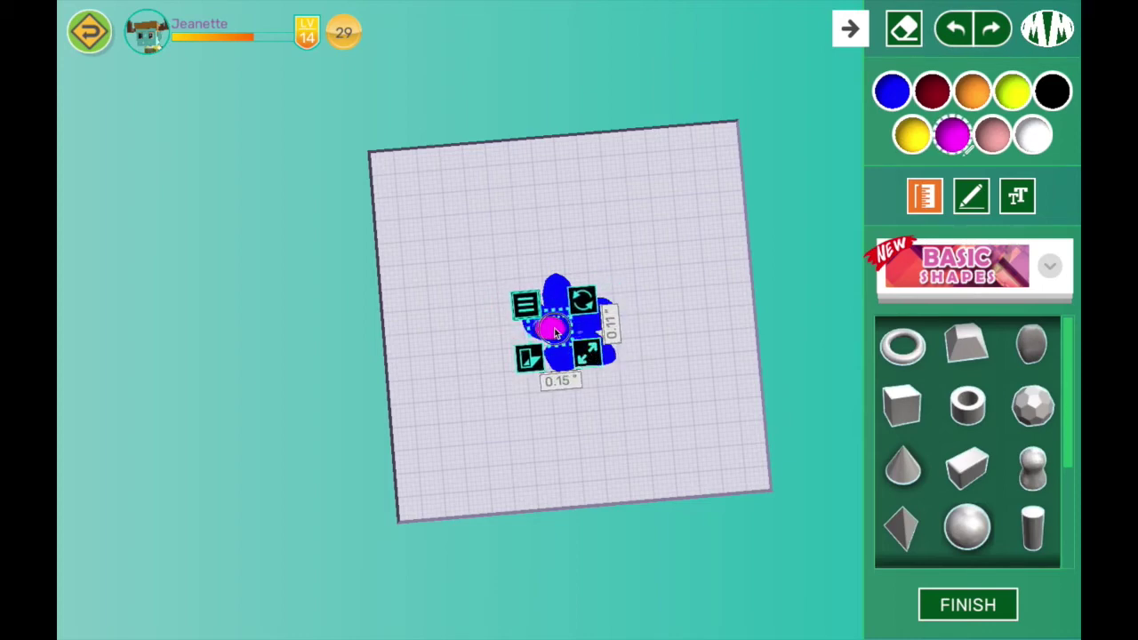
{"action": "left_click_drag", "start_coordinate": [632, 389], "coordinate": [609, 187]}
{"action": "left_click_drag", "start_coordinate": [564, 236], "coordinate": [566, 325]}
{"action": "left_click_drag", "start_coordinate": [628, 305], "coordinate": [625, 386]}
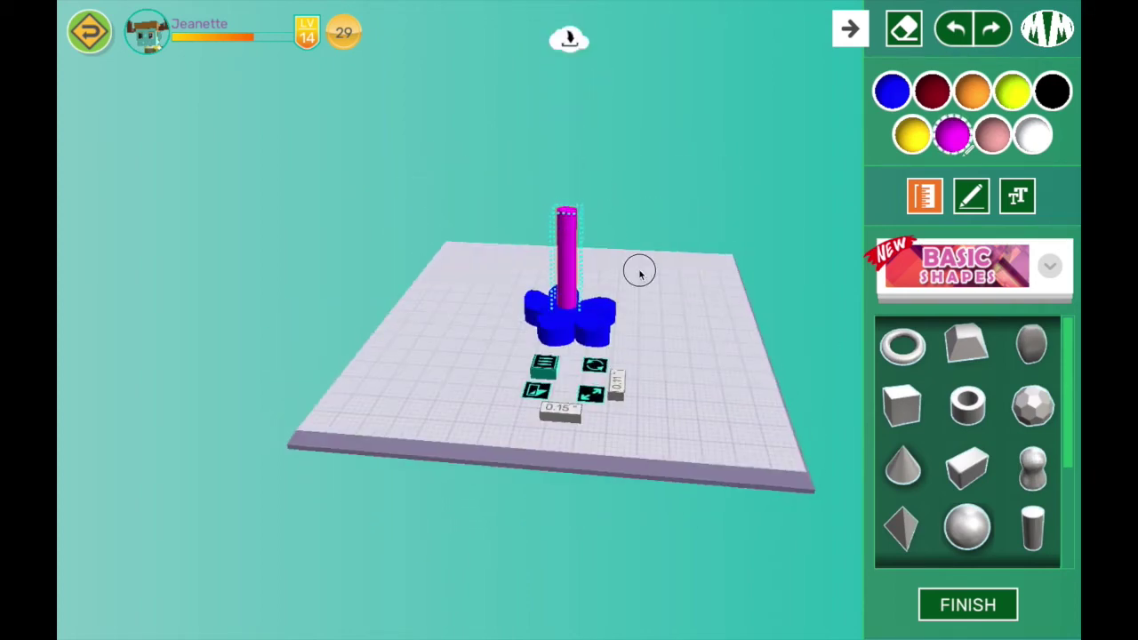
- Turn the magenta cylinder into a hole through the flower's centre and finish the design
{"action": "left_click_drag", "start_coordinate": [639, 274], "coordinate": [646, 407]}
{"action": "left_click", "coordinate": [569, 306]}
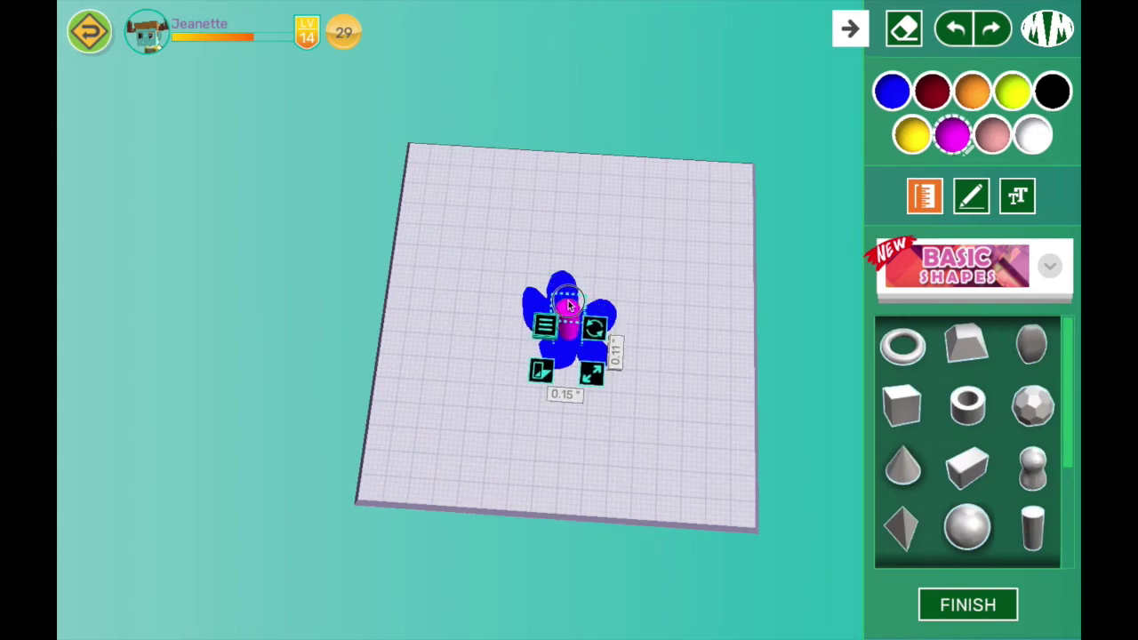
{"action": "left_click", "coordinate": [546, 325]}
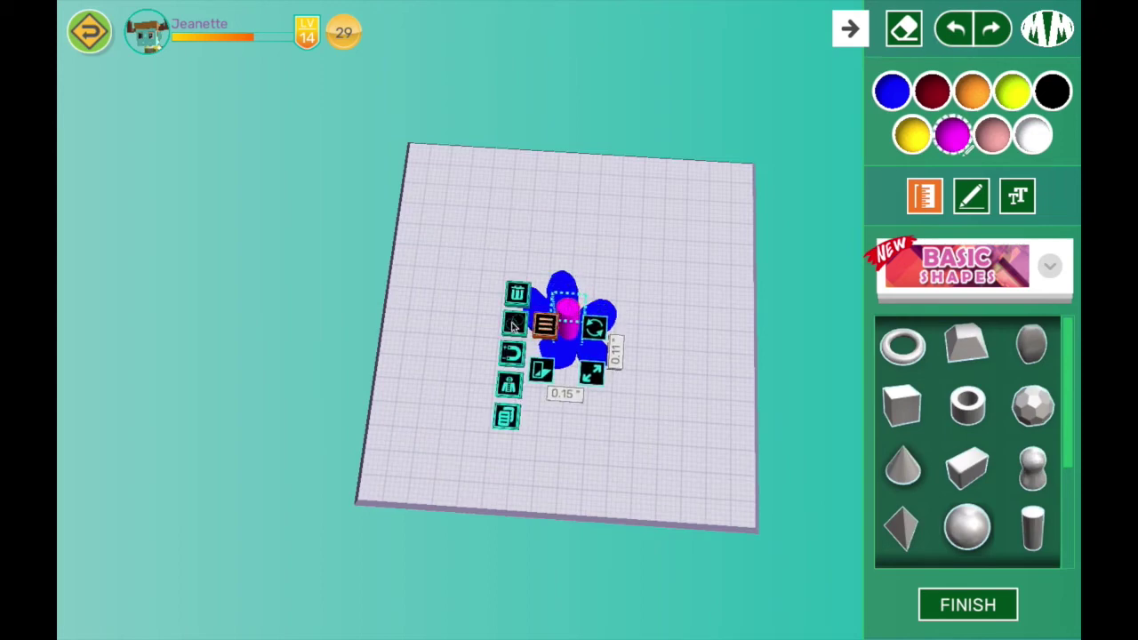
{"action": "left_click", "coordinate": [514, 324]}
{"action": "left_click", "coordinate": [454, 321]}
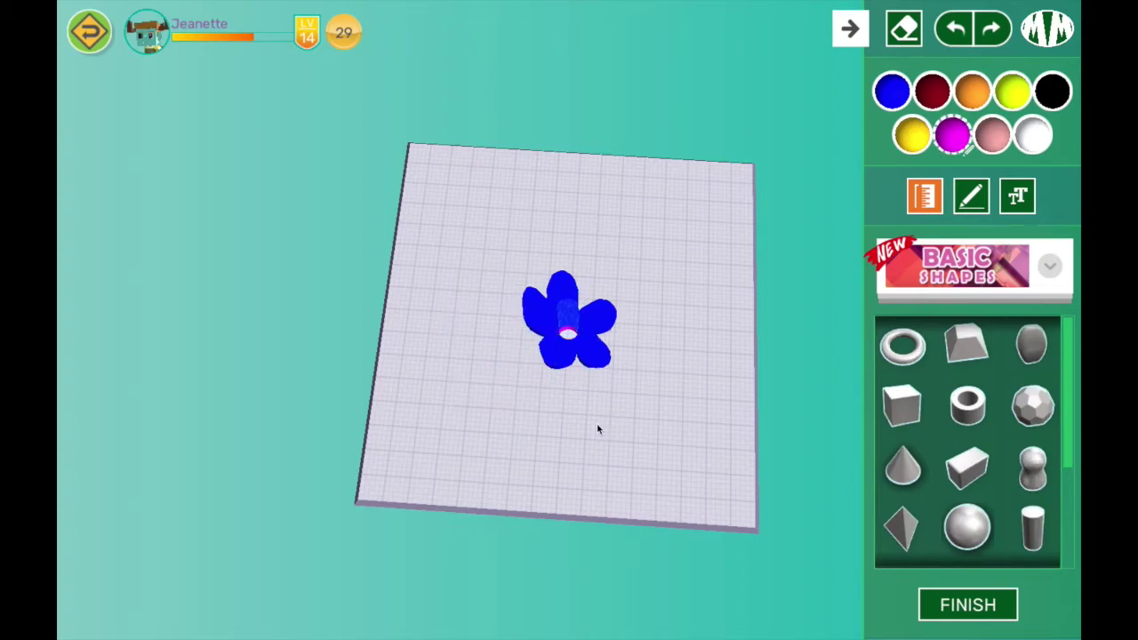
{"action": "left_click", "coordinate": [966, 606]}
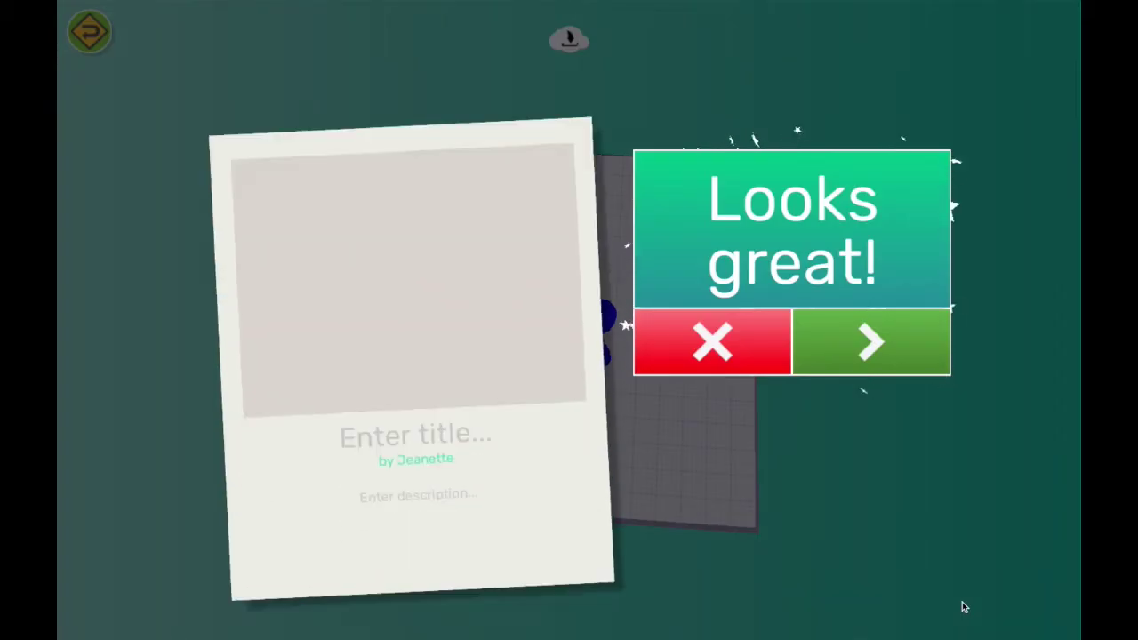
- Title the finished design 'Flower design'
{"action": "left_click", "coordinate": [868, 345]}
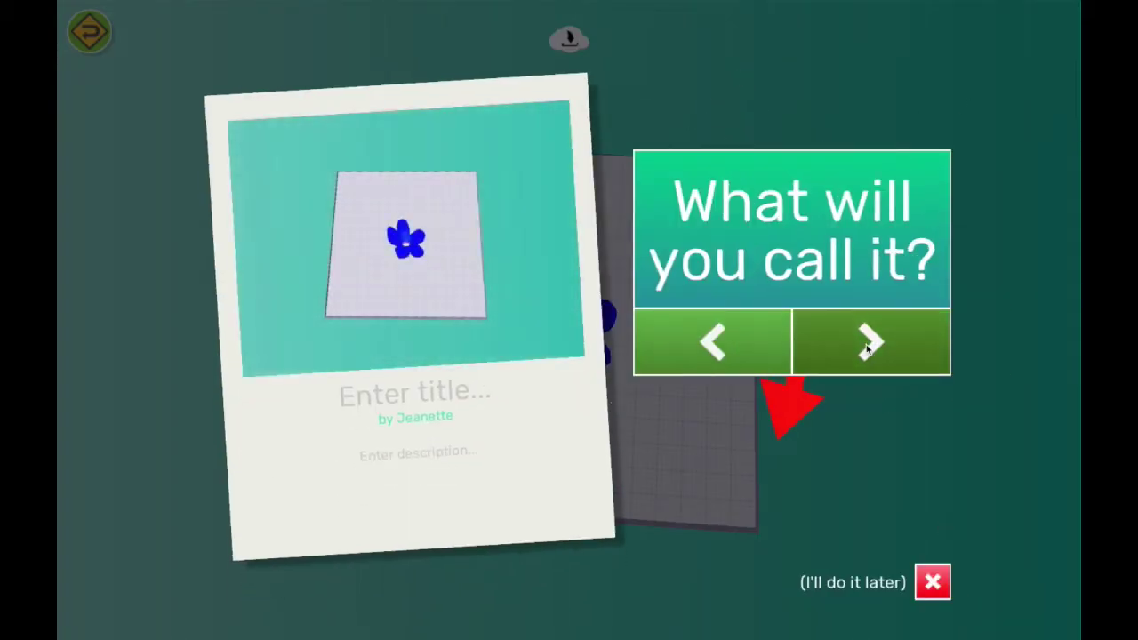
{"action": "left_click", "coordinate": [443, 388]}
{"action": "type", "text": "F"}
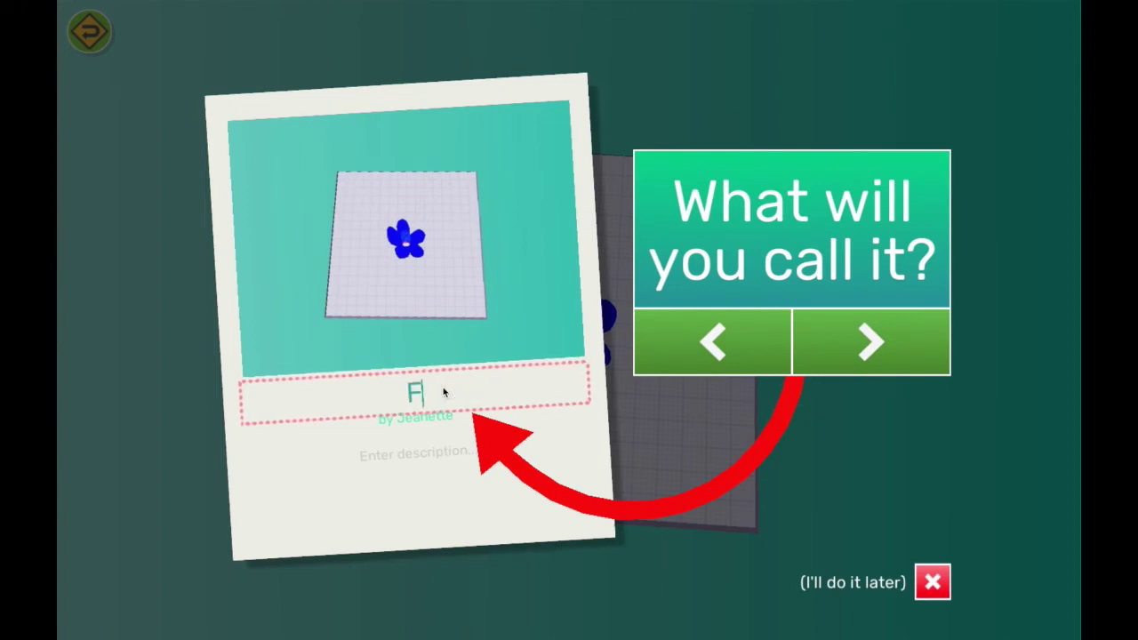
{"action": "type", "text": "lower design"}
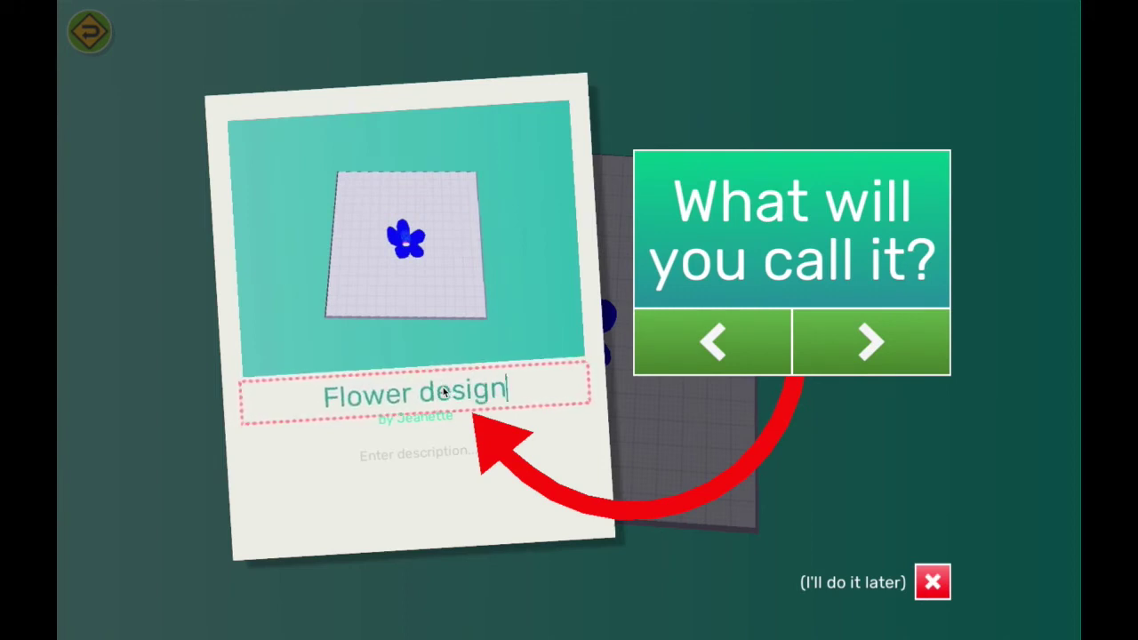
{"action": "left_click", "coordinate": [821, 343]}
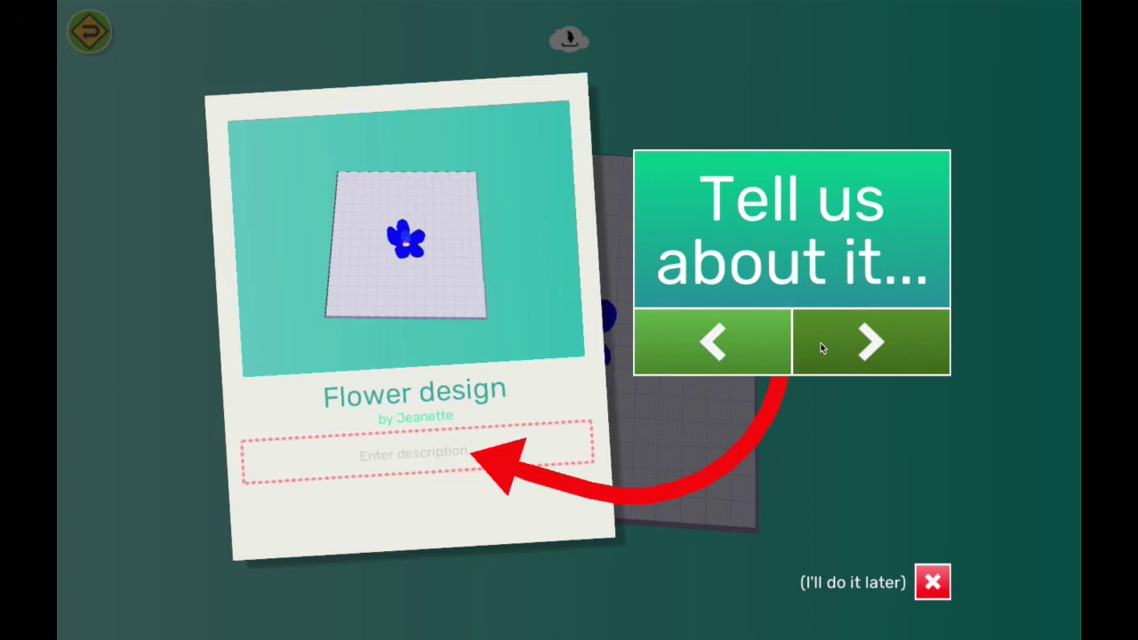
- Add the description 'Flower Design' and skip the what-next options to view my designs
{"action": "left_click", "coordinate": [439, 460]}
{"action": "type", "text": "Flower"}
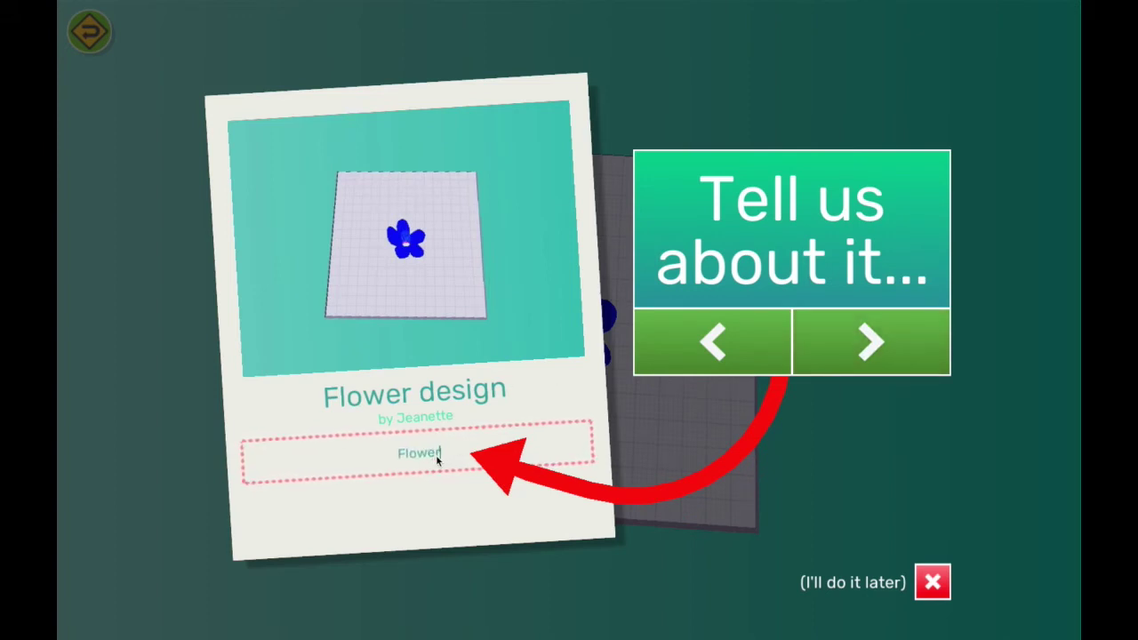
{"action": "type", "text": " Design"}
{"action": "left_click", "coordinate": [887, 356]}
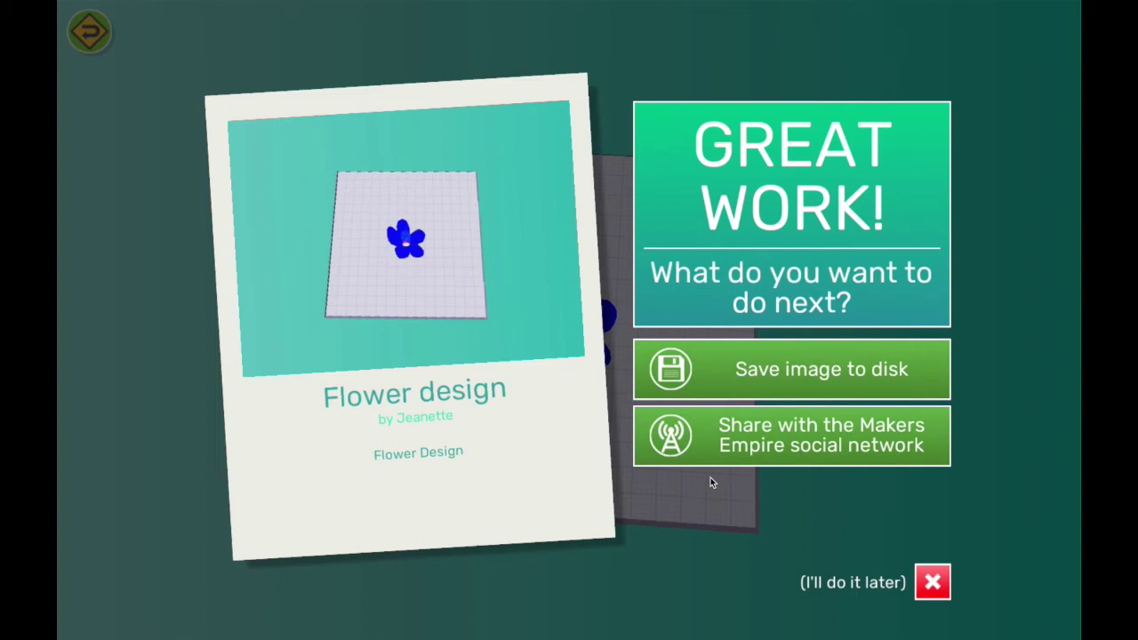
{"action": "left_click", "coordinate": [937, 584]}
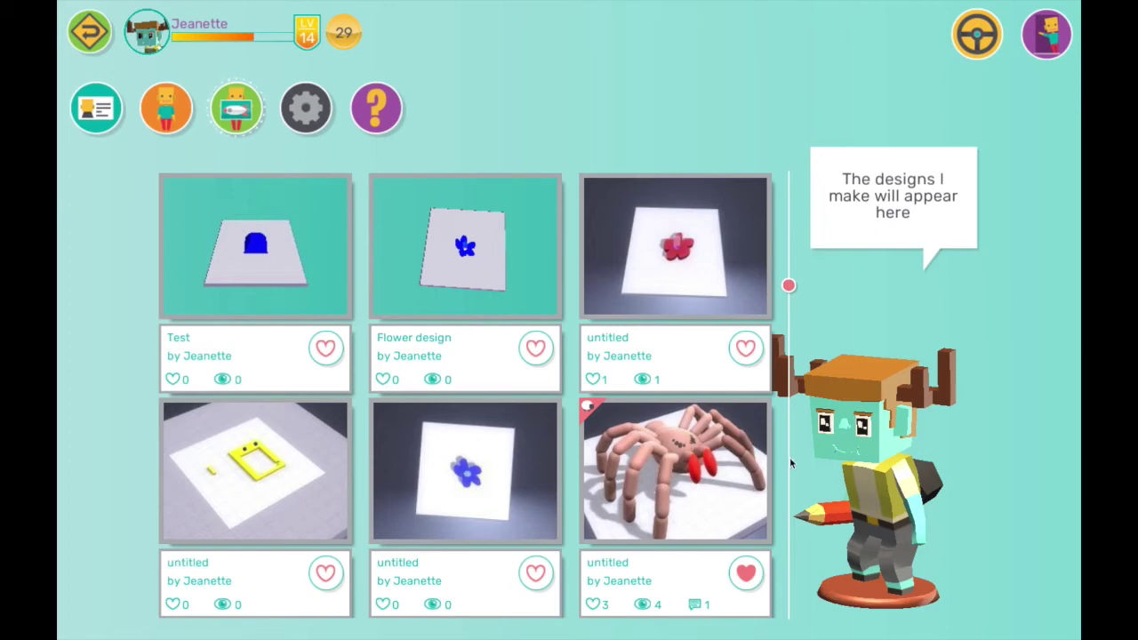
- Scroll my designs, view the School and Class designs, then return to the module picker
{"action": "left_click_drag", "start_coordinate": [788, 276], "coordinate": [782, 132]}
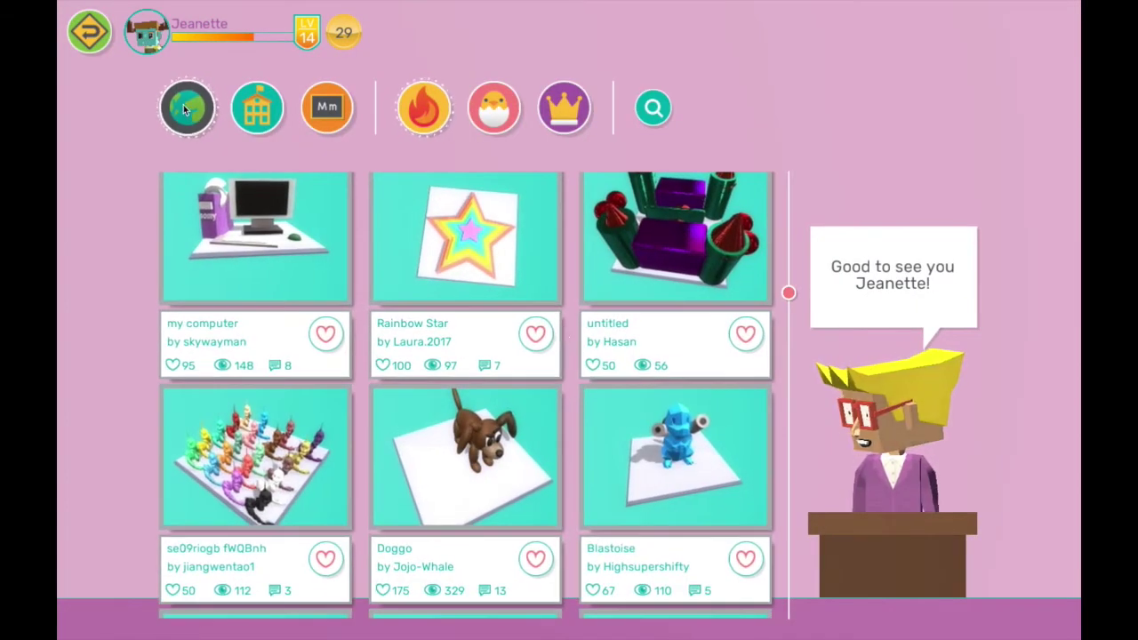
{"action": "left_click", "coordinate": [256, 109]}
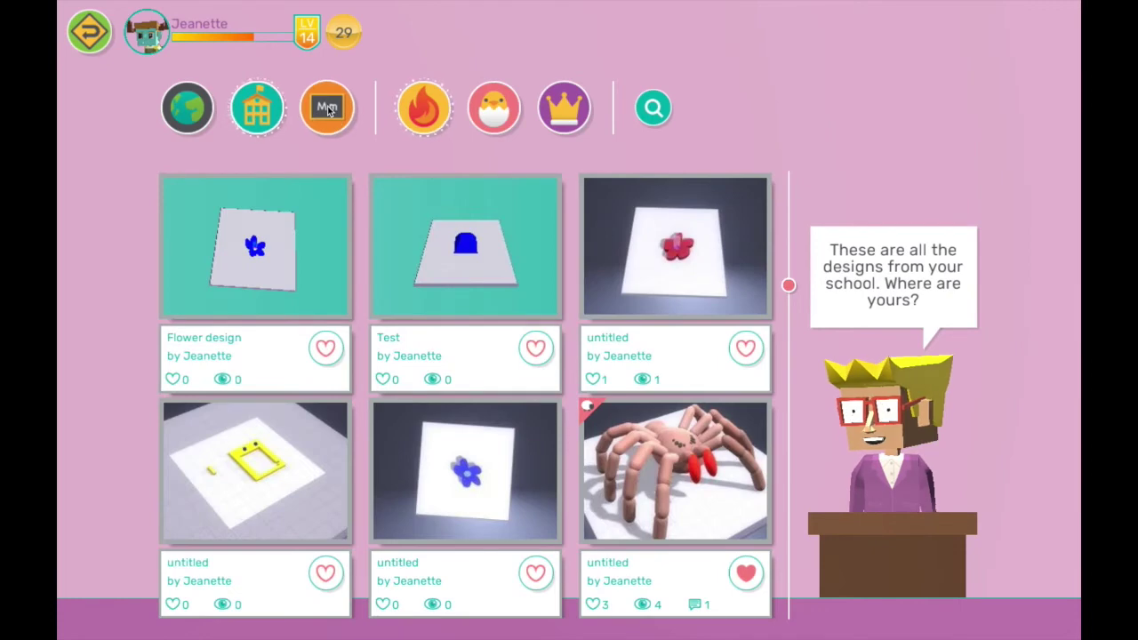
{"action": "left_click", "coordinate": [327, 107]}
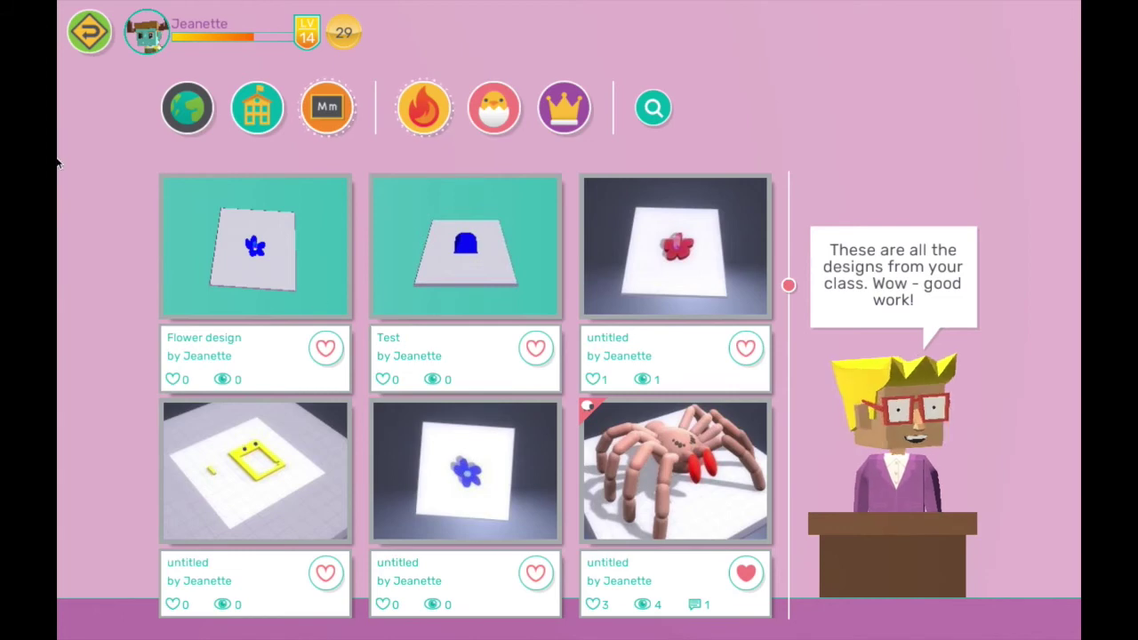
{"action": "left_click", "coordinate": [87, 36]}
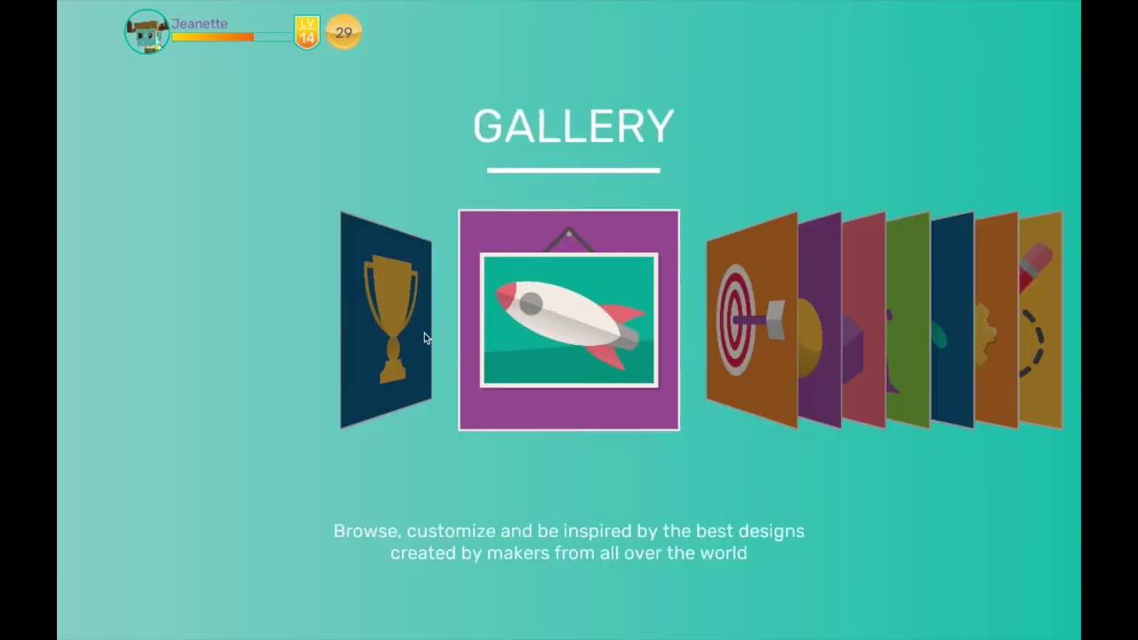
- Open the Blocker module and place a row of three blue blocks
{"action": "left_click", "coordinate": [814, 336]}
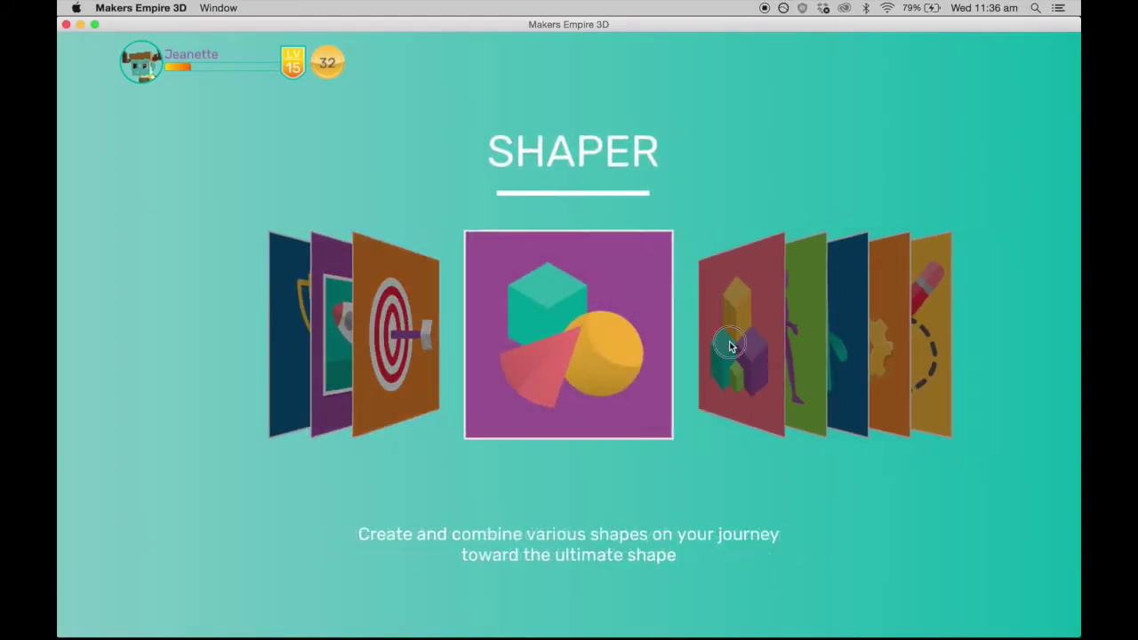
{"action": "left_click", "coordinate": [730, 342]}
{"action": "left_click", "coordinate": [589, 347]}
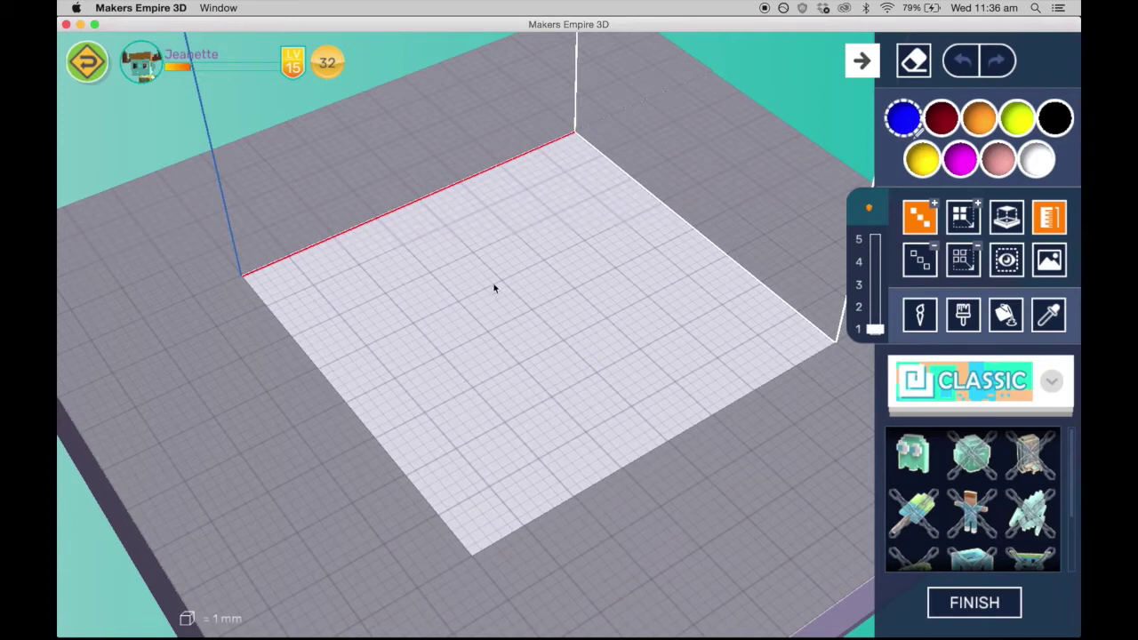
{"action": "left_click_drag", "start_coordinate": [403, 299], "coordinate": [440, 328]}
- At layer 4, add a magenta L-block and a hollow rectangular frame, then exit to the module picker
{"action": "left_click_drag", "start_coordinate": [875, 329], "coordinate": [875, 261]}
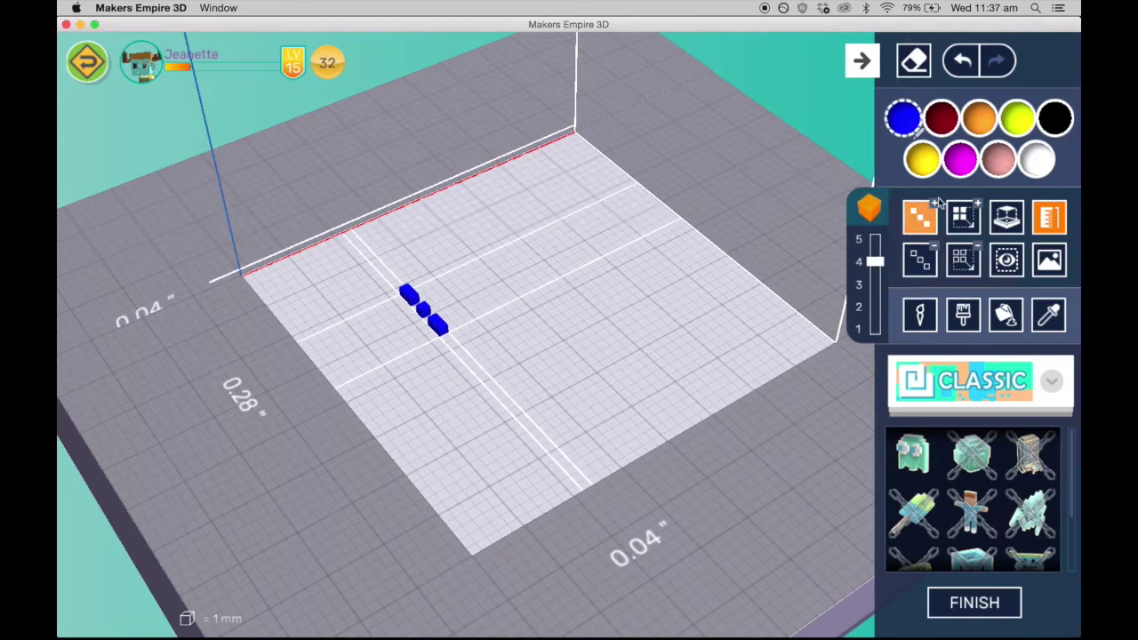
{"action": "left_click", "coordinate": [960, 159]}
{"action": "left_click", "coordinate": [391, 412]}
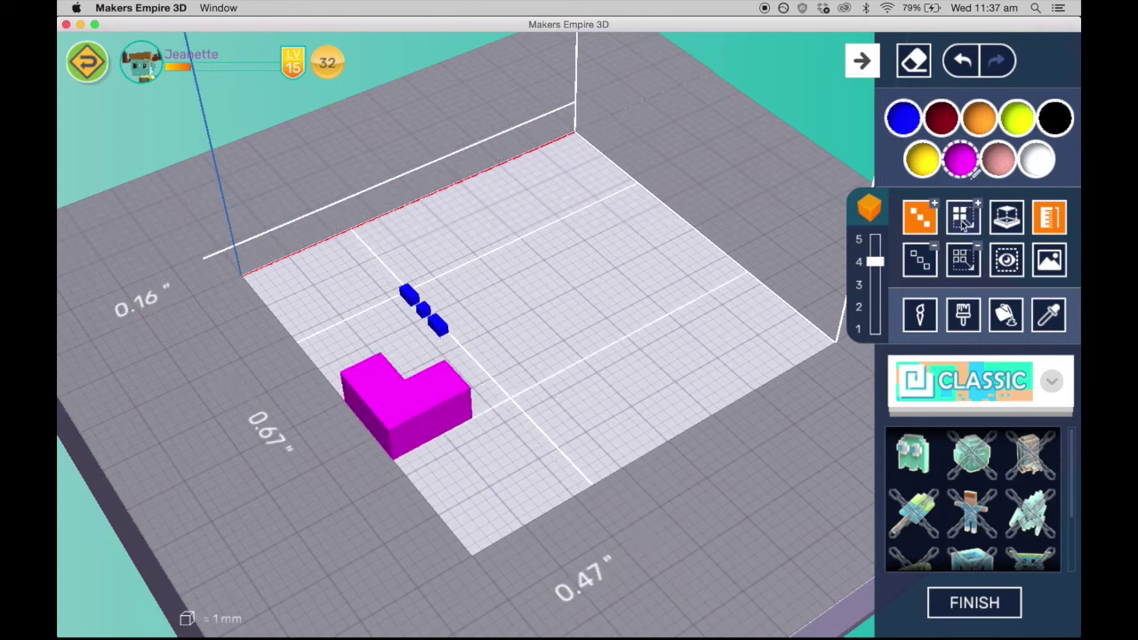
{"action": "left_click_drag", "start_coordinate": [563, 247], "coordinate": [716, 338]}
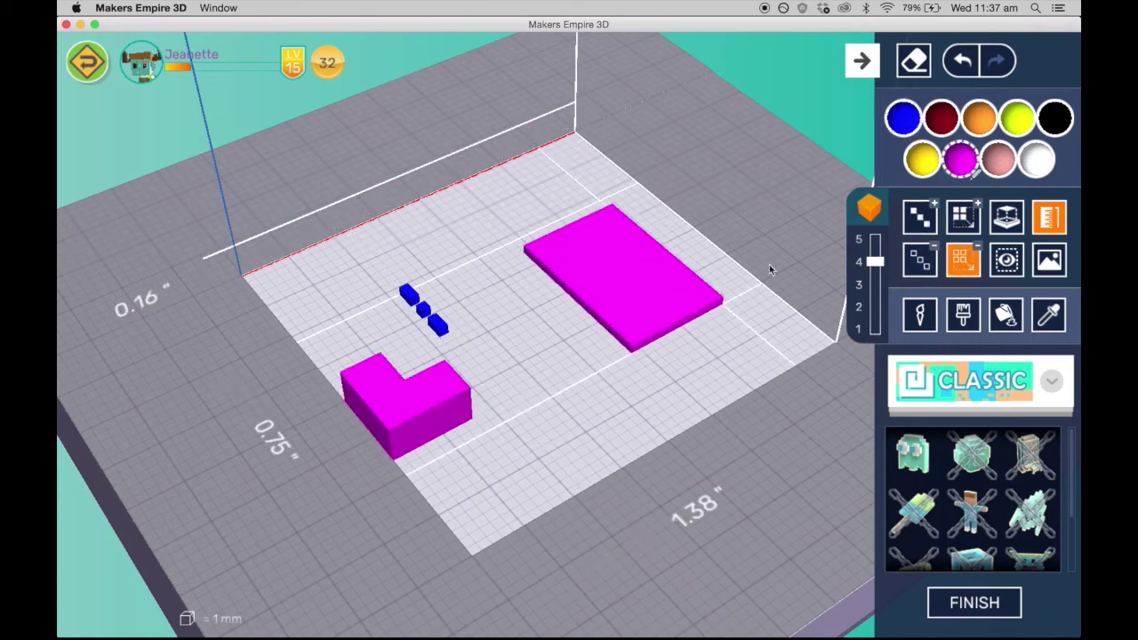
{"action": "mouse_move", "coordinate": [565, 256]}
{"action": "left_mouse_down"}
{"action": "mouse_move", "coordinate": [676, 311]}
{"action": "mouse_move", "coordinate": [691, 305]}
{"action": "left_mouse_up"}
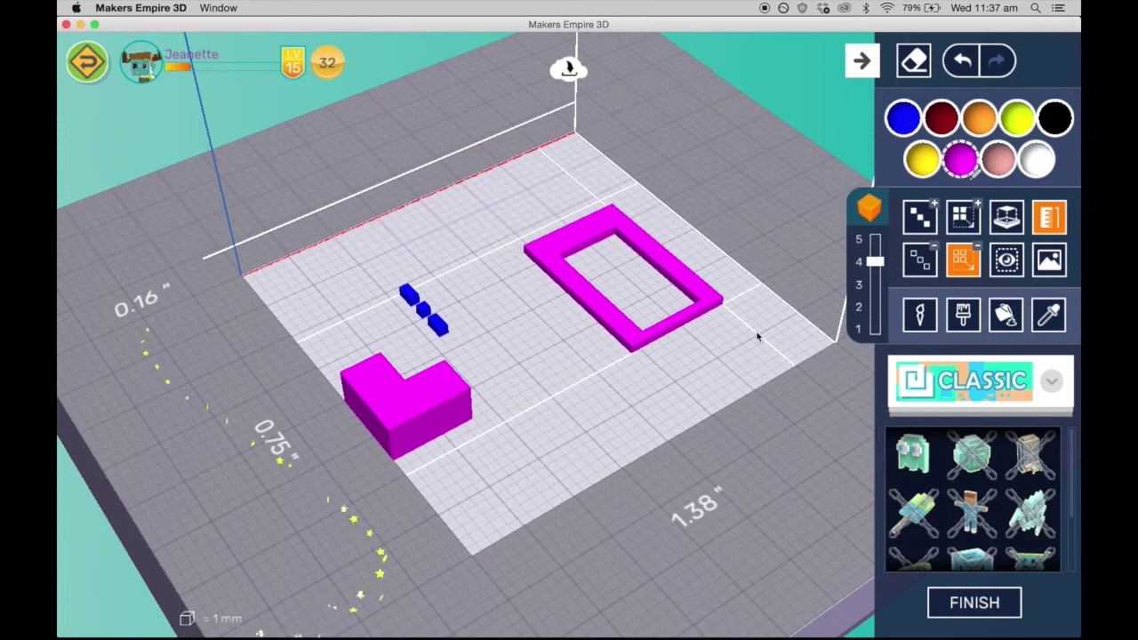
{"action": "left_click", "coordinate": [89, 64]}
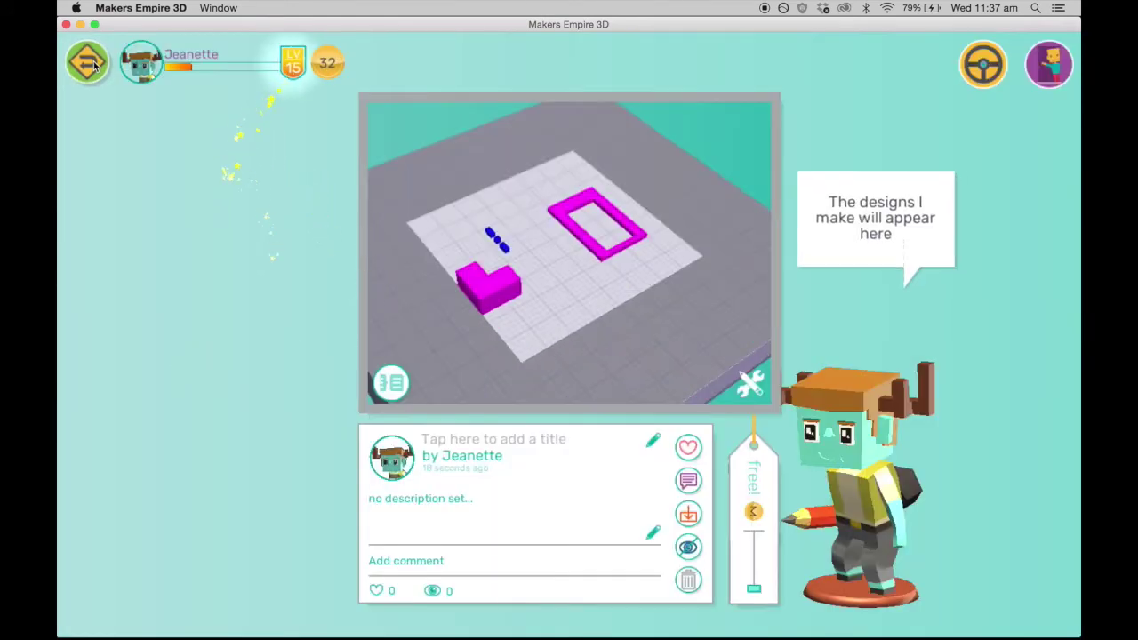
{"action": "left_click", "coordinate": [89, 65]}
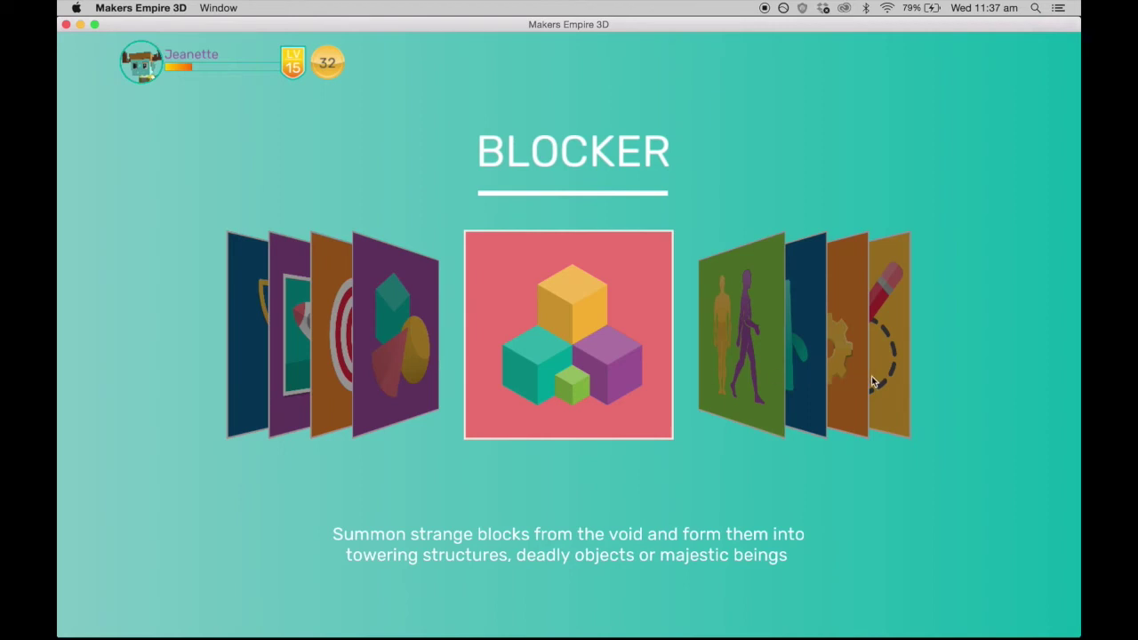
{"action": "left_click", "coordinate": [882, 379]}
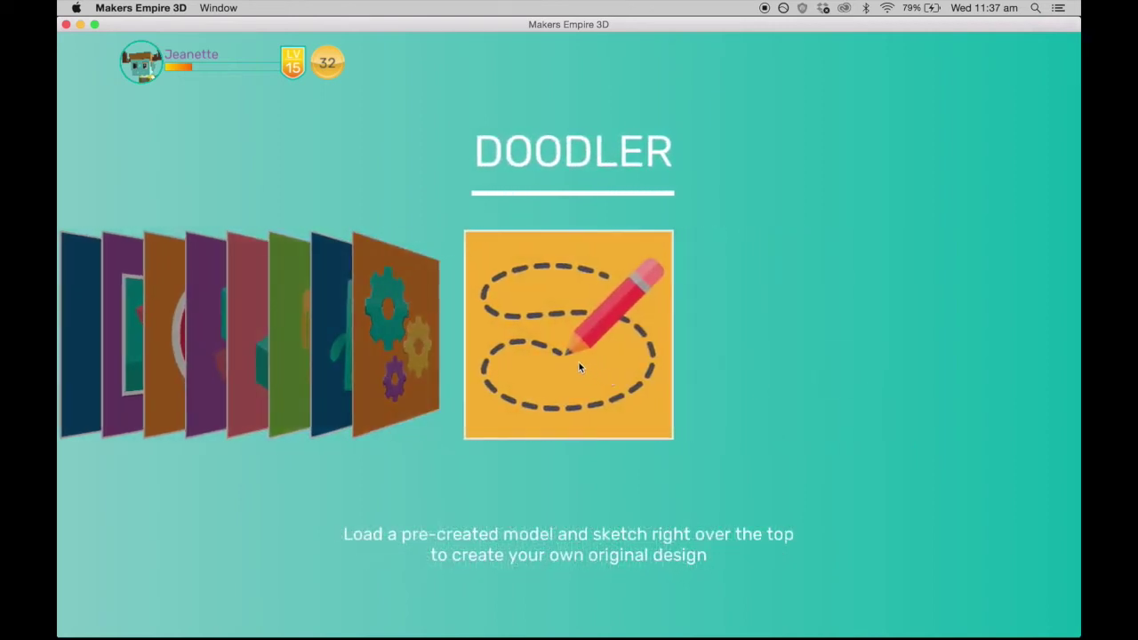
{"action": "left_click", "coordinate": [405, 345]}
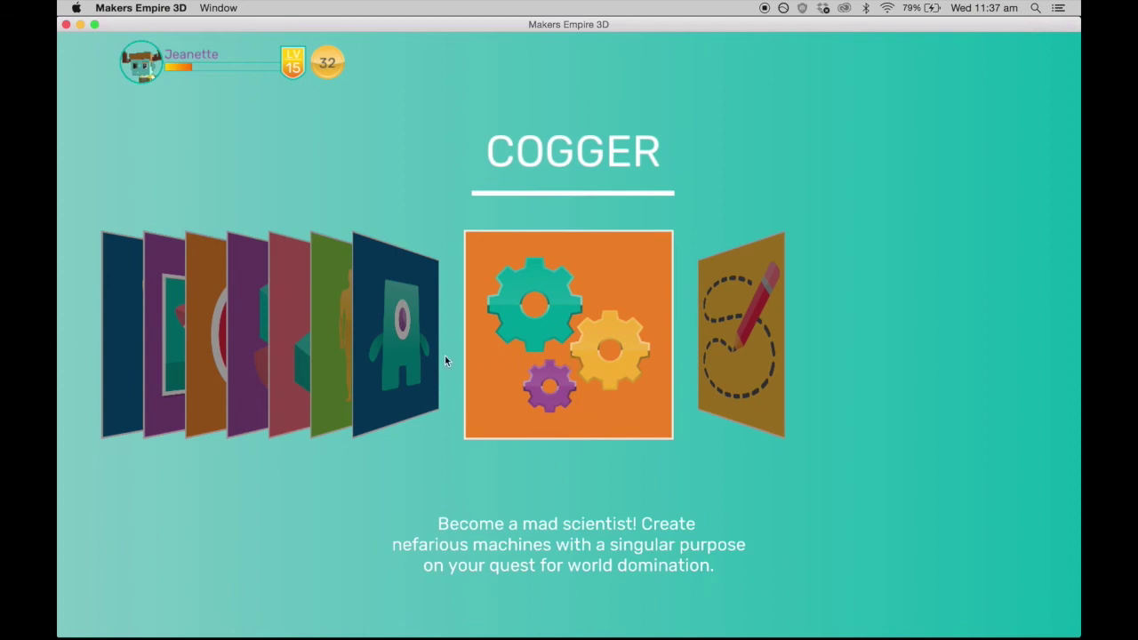
{"action": "left_click", "coordinate": [408, 350]}
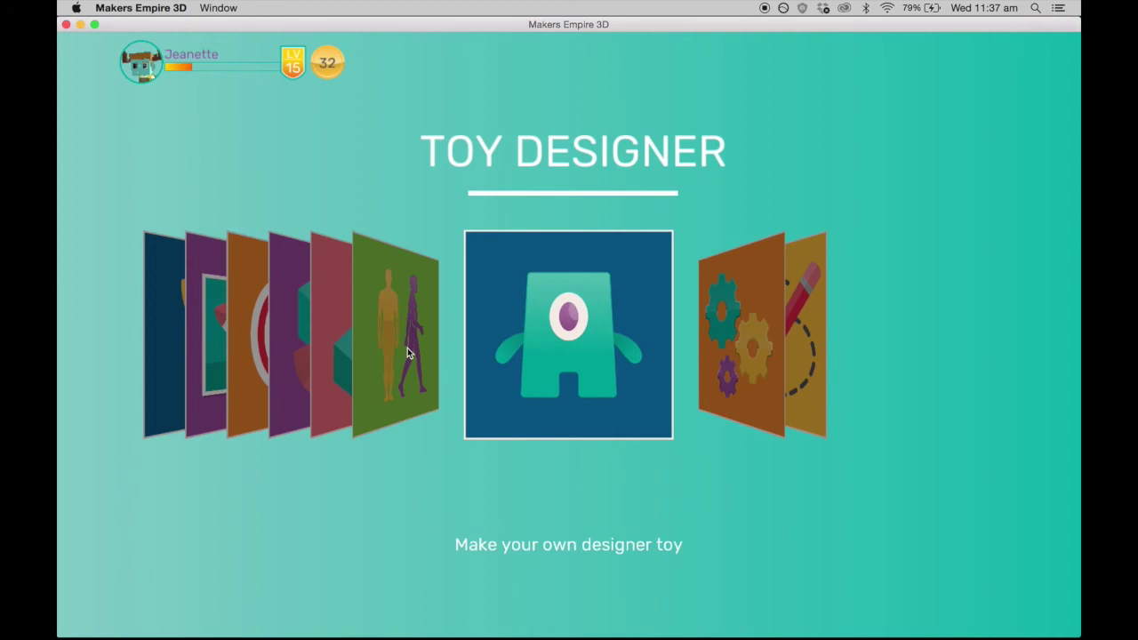
{"action": "left_click", "coordinate": [409, 353]}
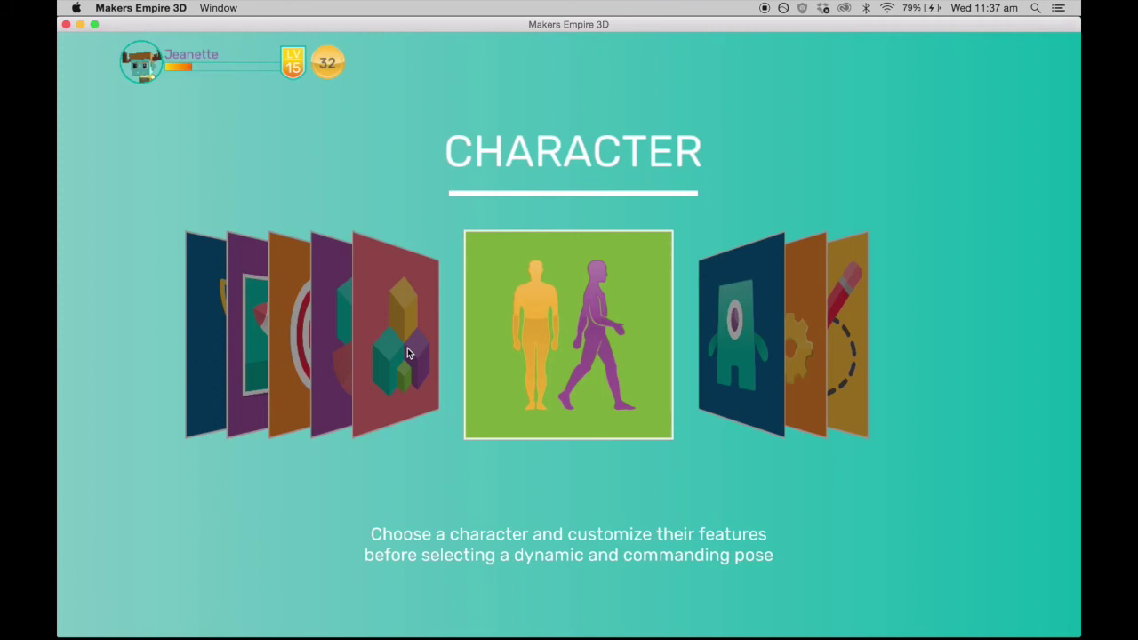
{"action": "left_click", "coordinate": [408, 348]}
- Open the Challenges list, look through the completed challenges, then go back to the modules
{"action": "left_click", "coordinate": [365, 342]}
{"action": "left_click", "coordinate": [390, 342]}
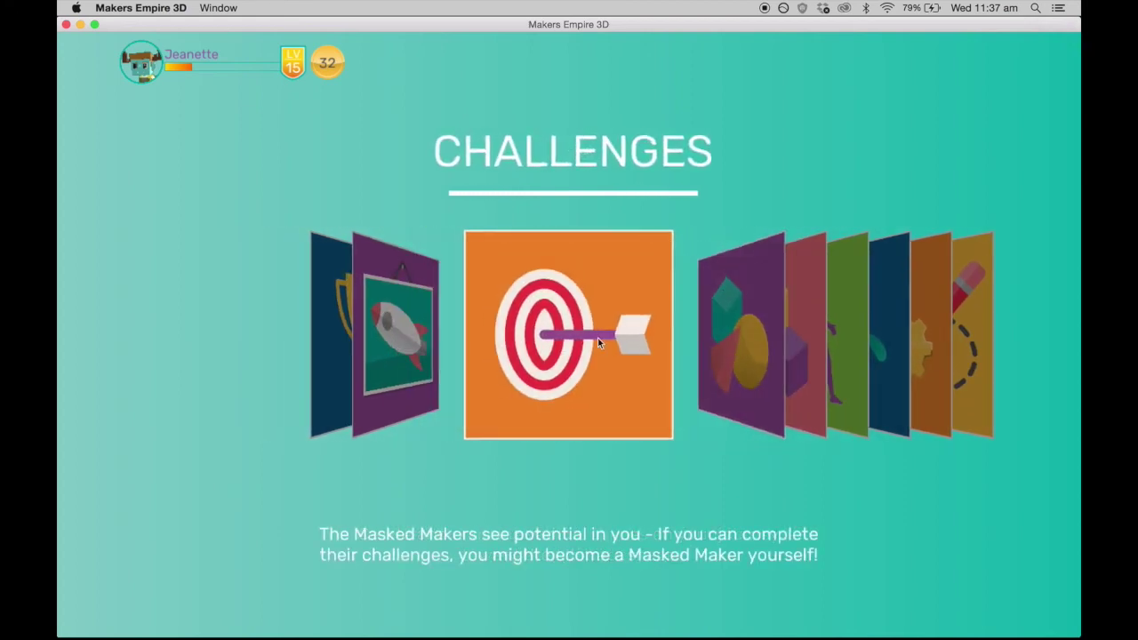
{"action": "left_click", "coordinate": [598, 338]}
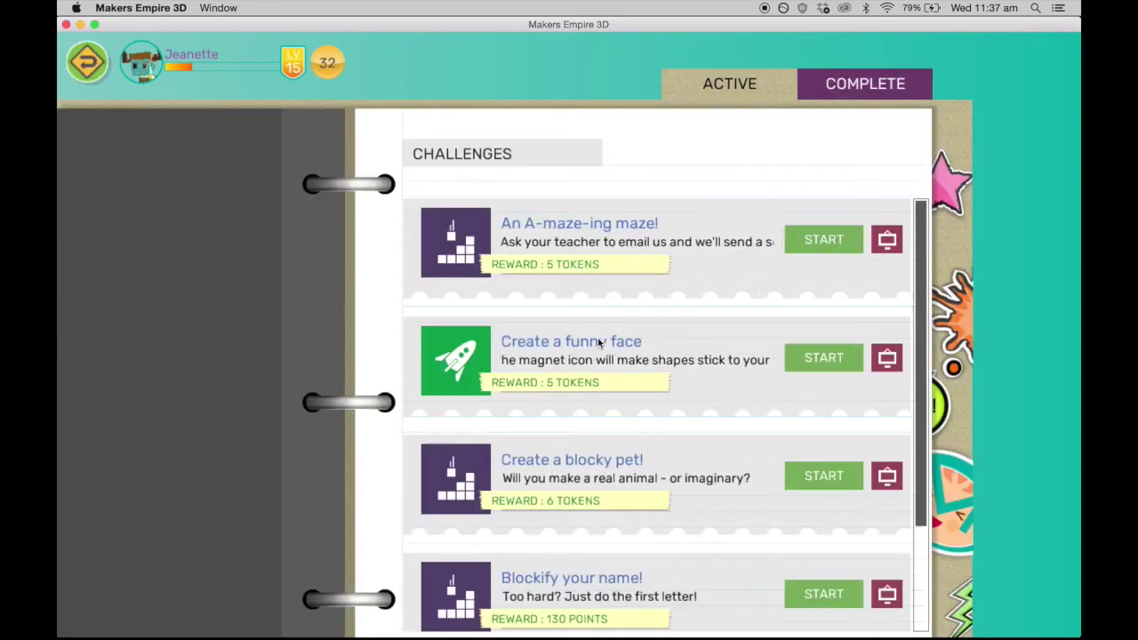
{"action": "left_click", "coordinate": [840, 83]}
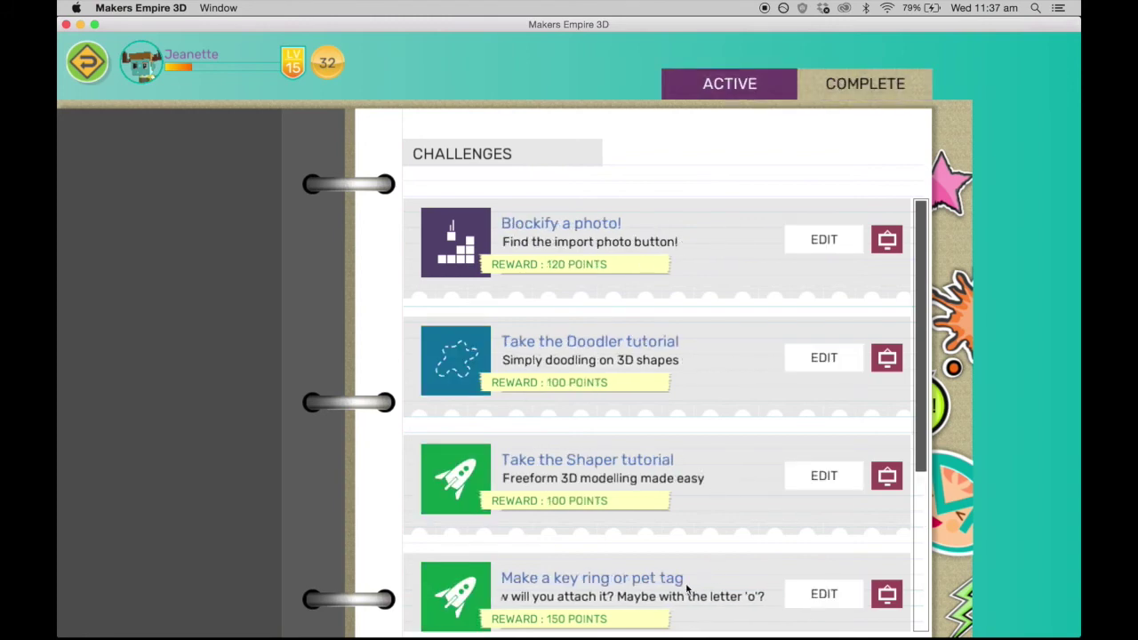
{"action": "scroll", "coordinate": [687, 587], "scroll_direction": "down", "scroll_amount": 5}
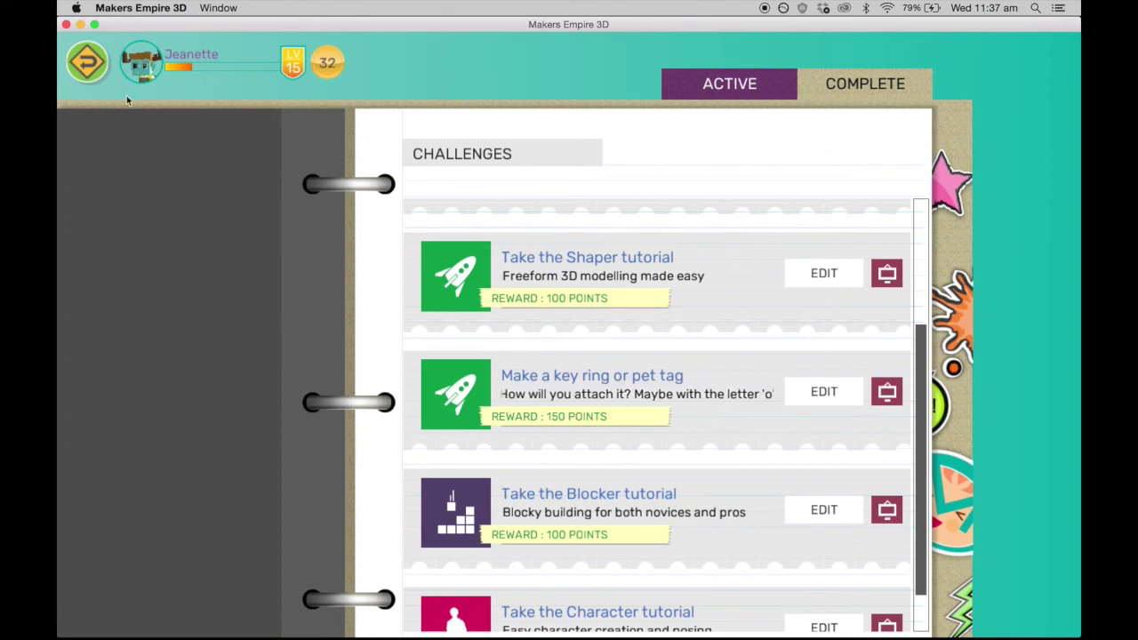
{"action": "left_click", "coordinate": [93, 64]}
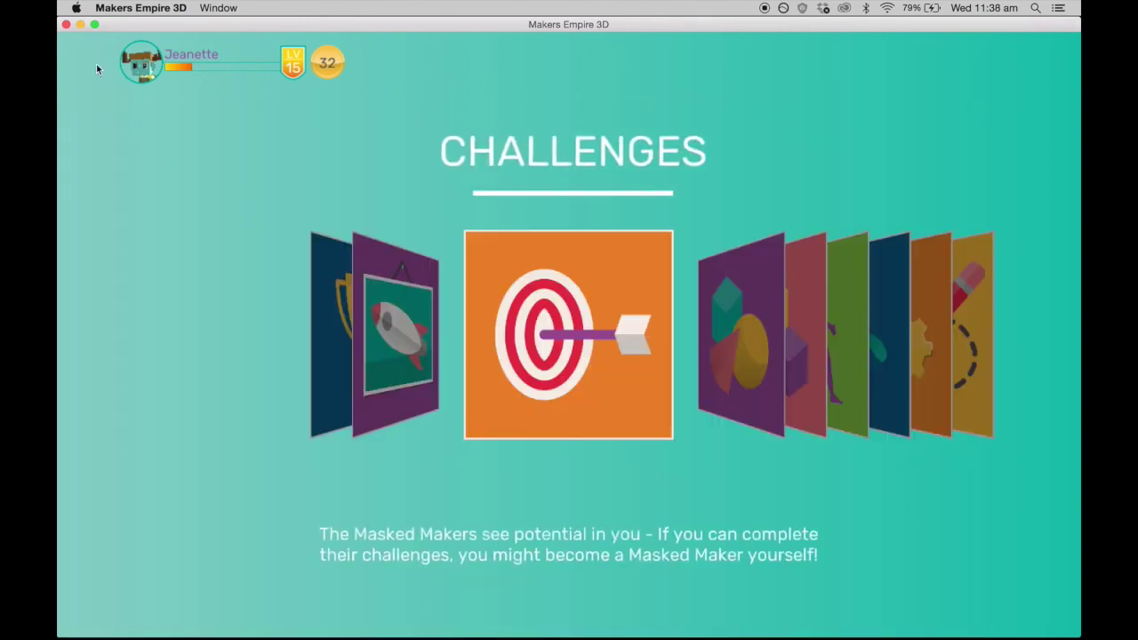
- Bring the Competitions trophy card forward and open the A-MAY-zing MAZE! competition page
{"action": "left_click", "coordinate": [343, 329]}
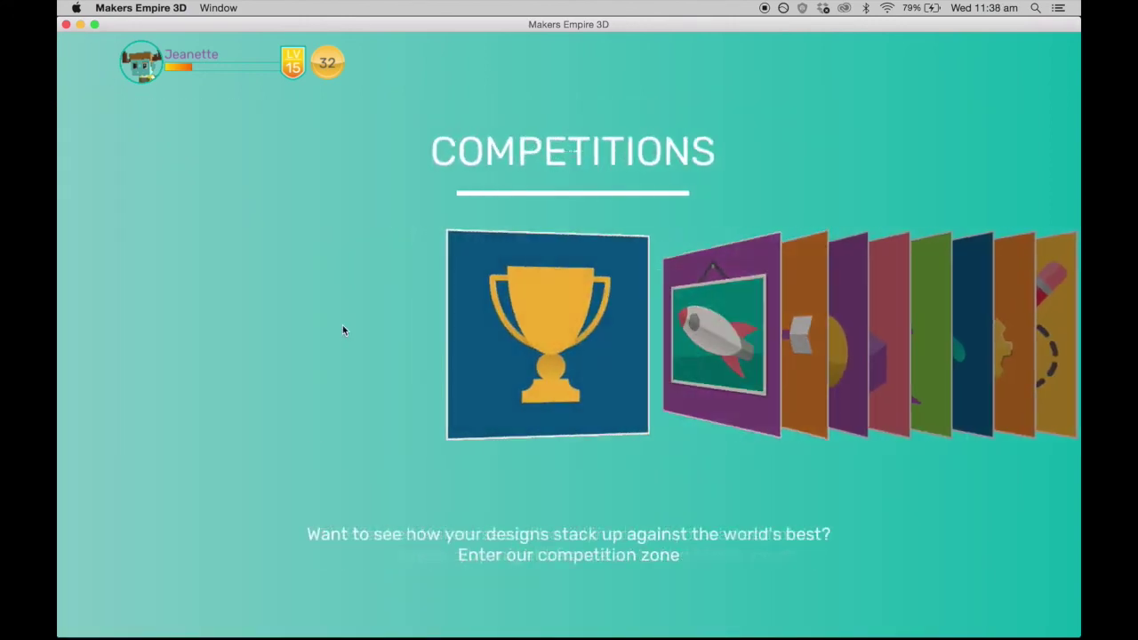
{"action": "left_click", "coordinate": [573, 337]}
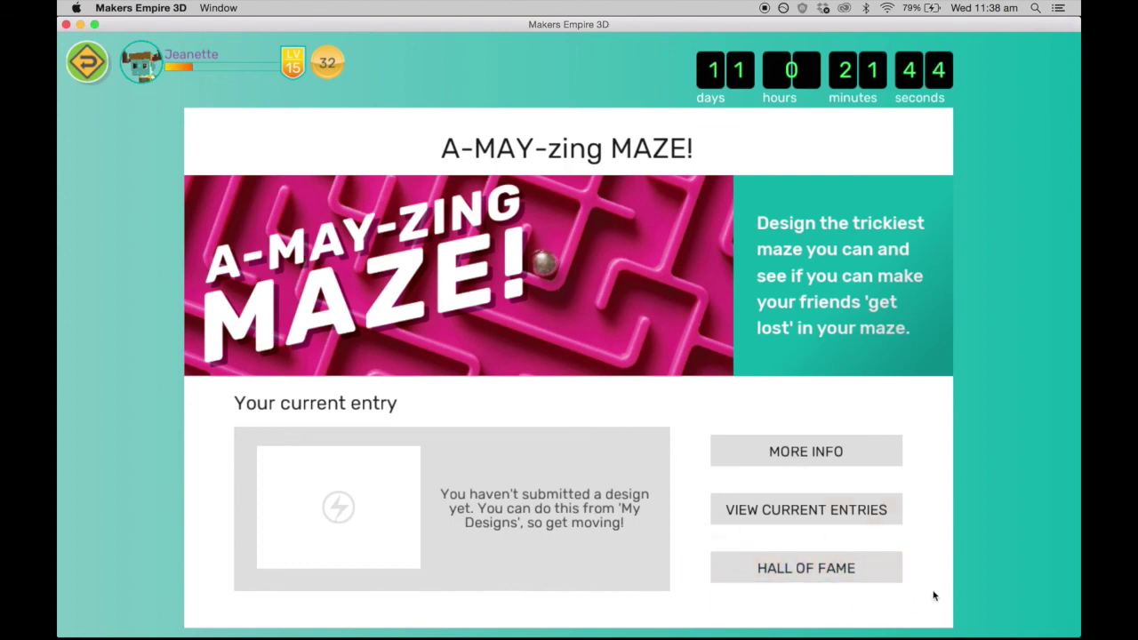
- Go back from the A-MAY-zing MAZE! page to the Competitions card in the module carousel
{"action": "left_click", "coordinate": [89, 59]}
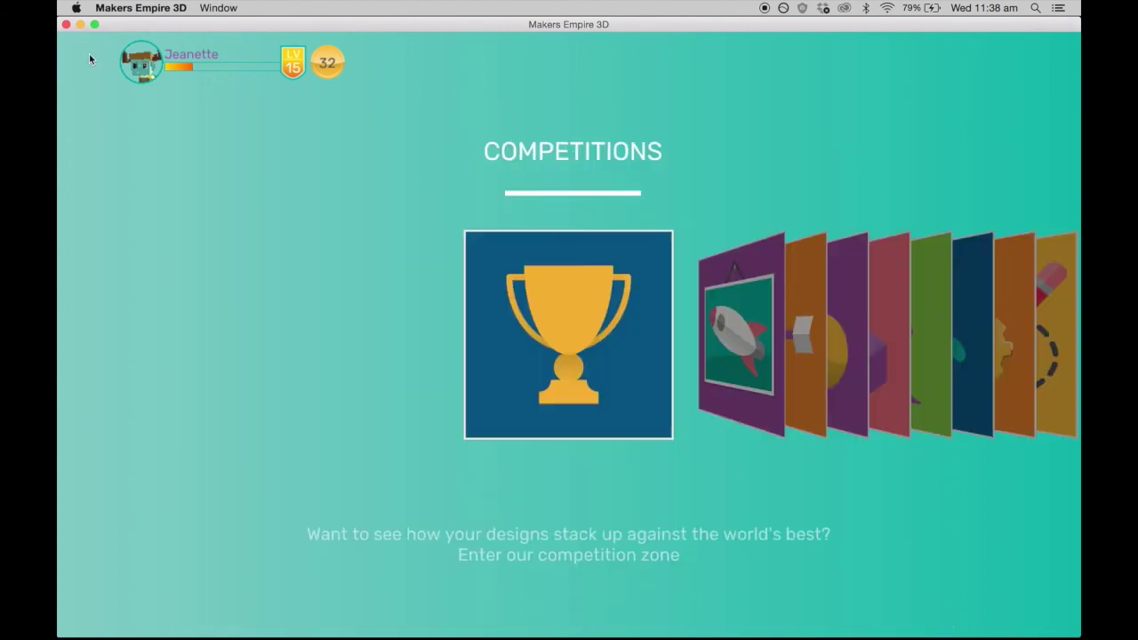